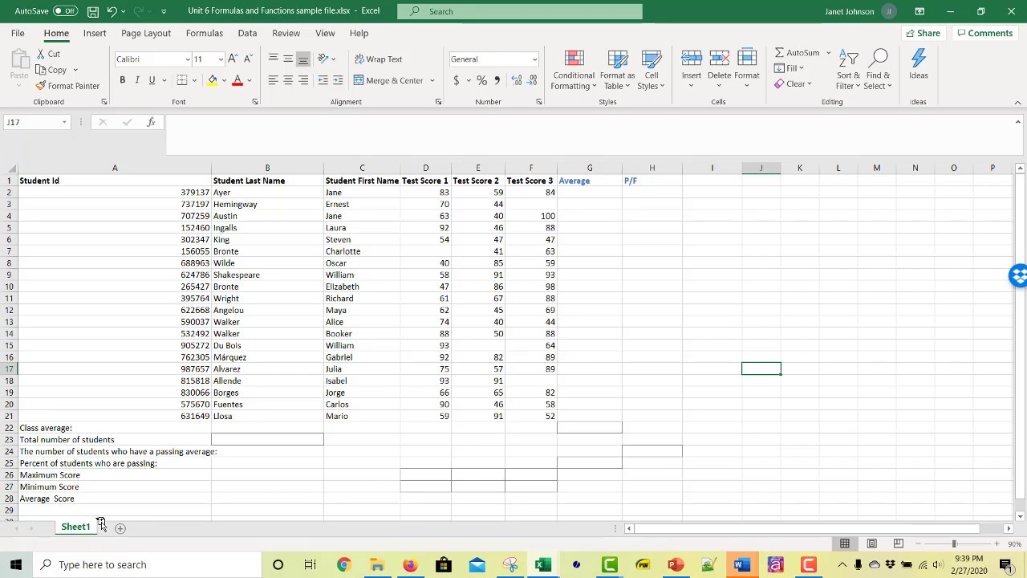
Duplicate Sheet1 within the workbook and rename the duplicate sheet "copy".
drag(101, 522, 103, 523)
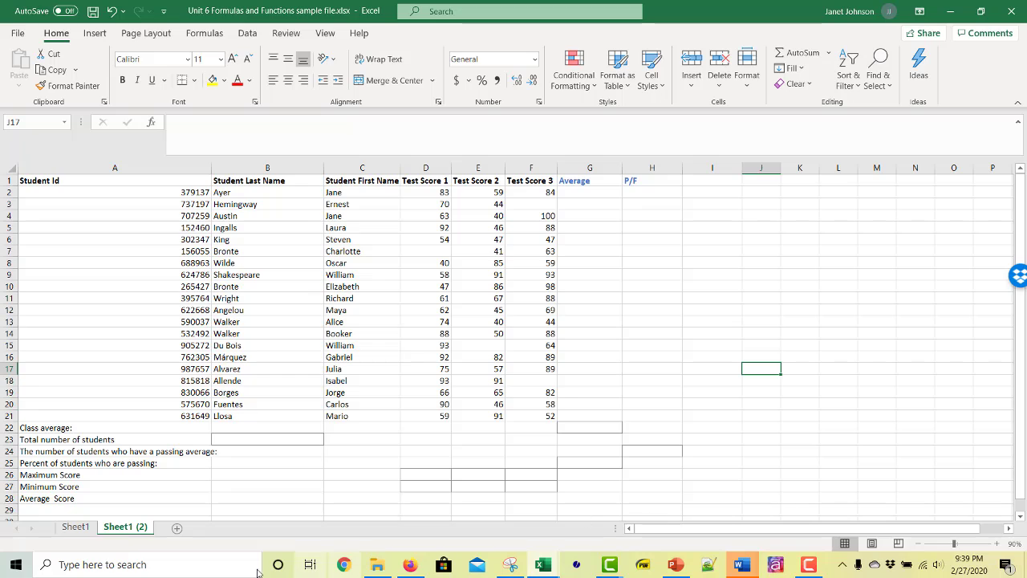
double_click(121, 527)
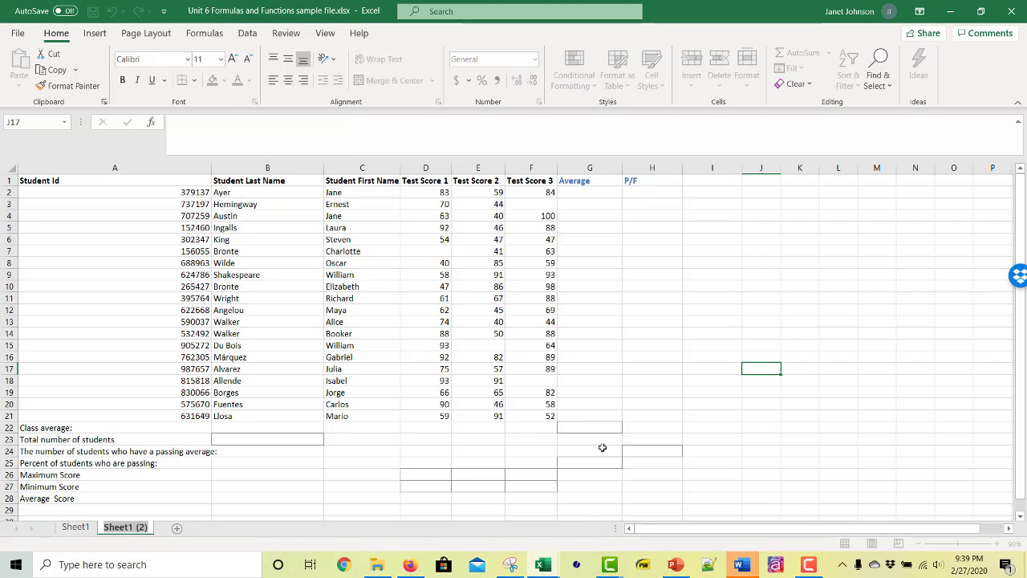
text(copy)
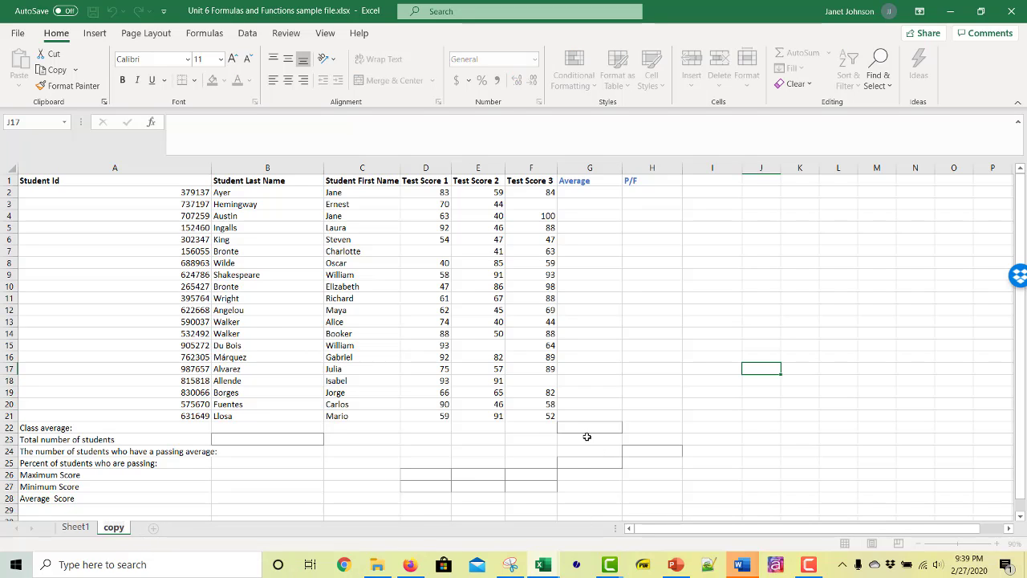
click(416, 504)
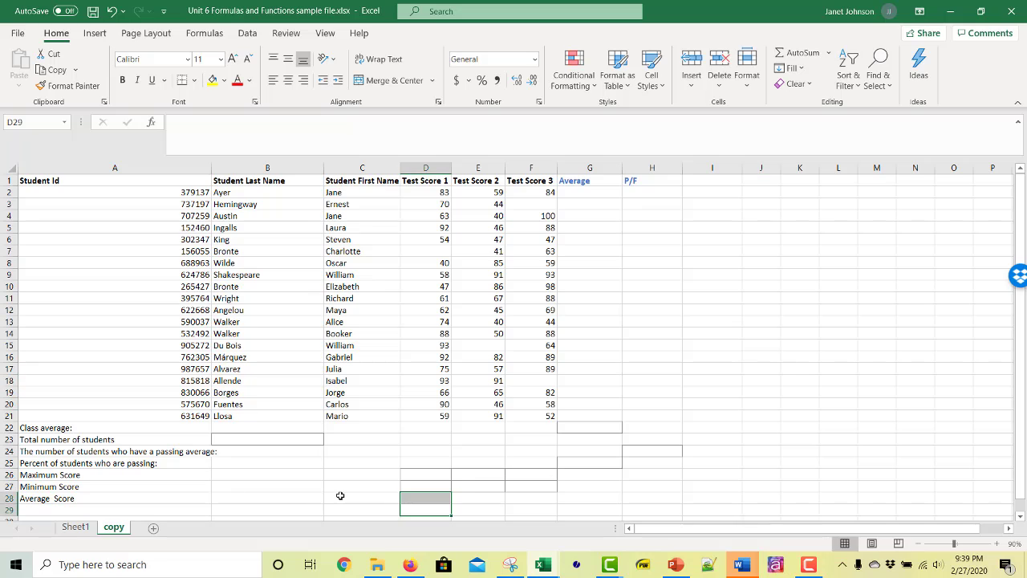
Rename the Sheet1 worksheet "original".
click(77, 528)
double_click(76, 527)
text(original)
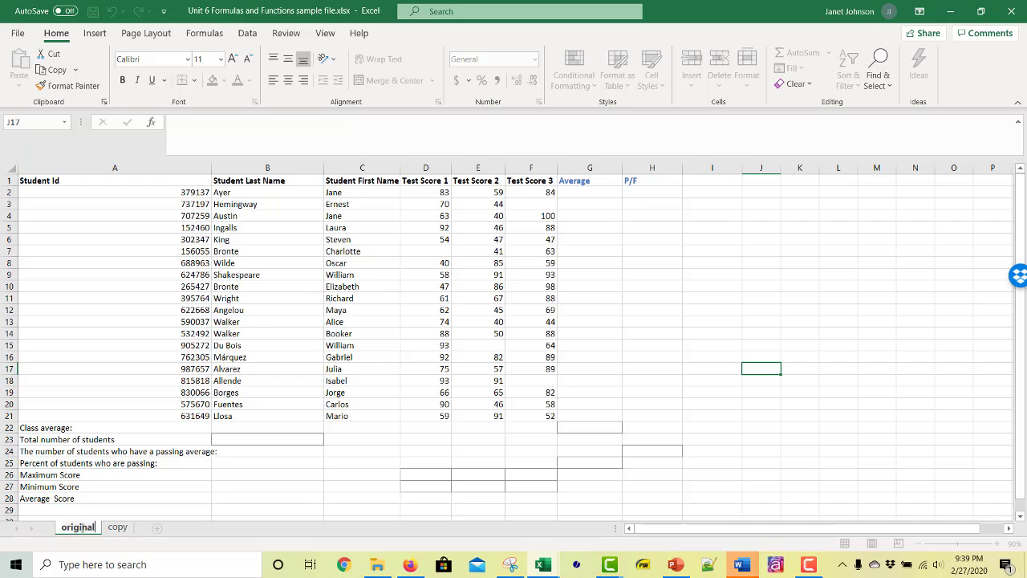
click(433, 464)
click(783, 363)
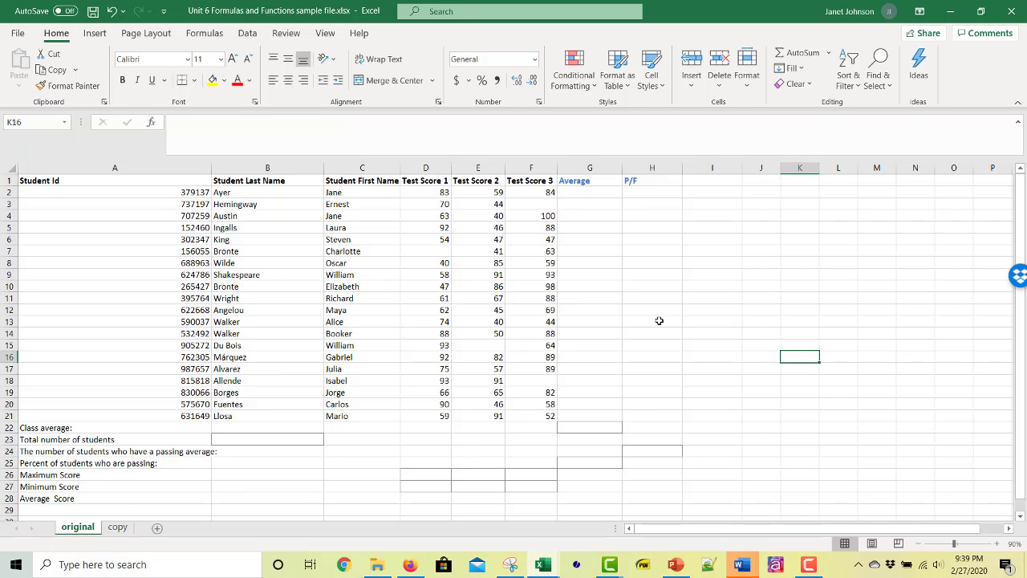
Go to the copy sheet and review the summary labels in cells A22 through A25.
click(118, 528)
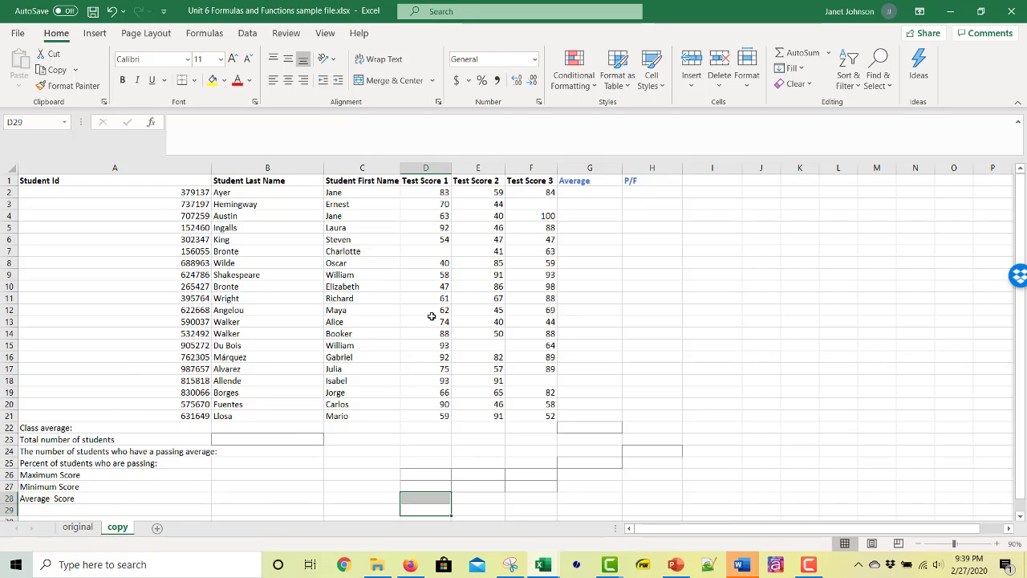
click(81, 428)
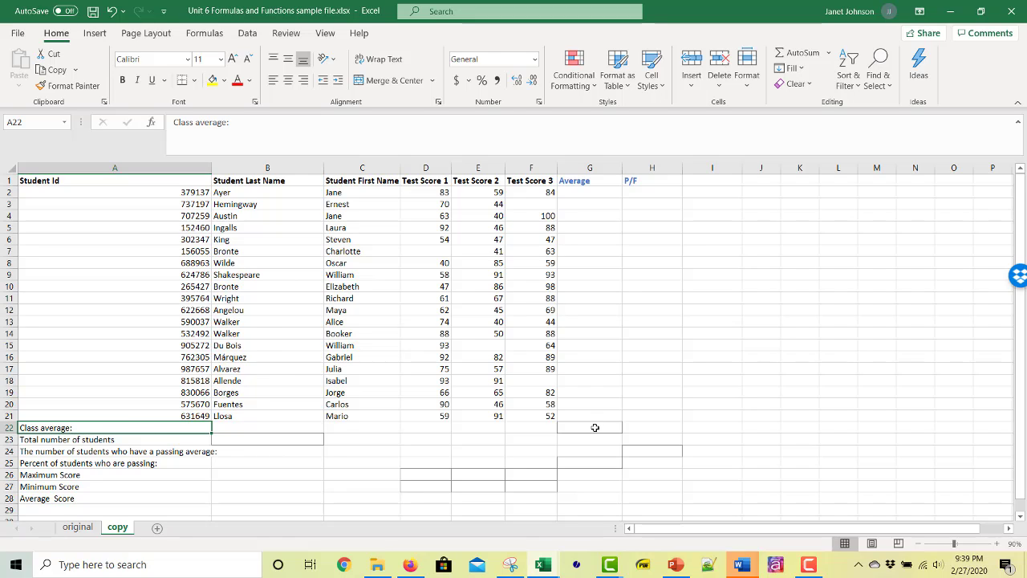
click(125, 443)
click(130, 456)
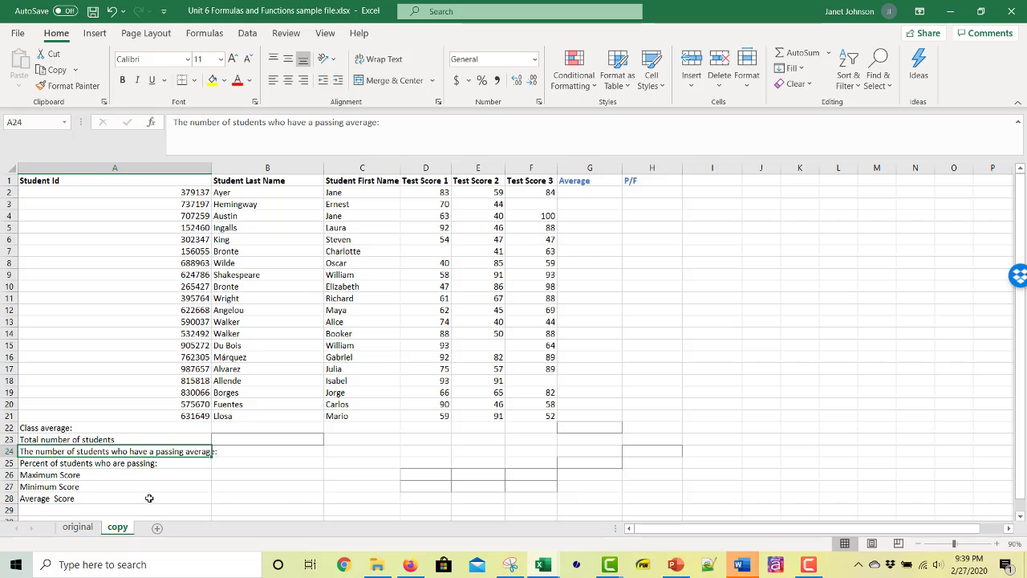
click(184, 461)
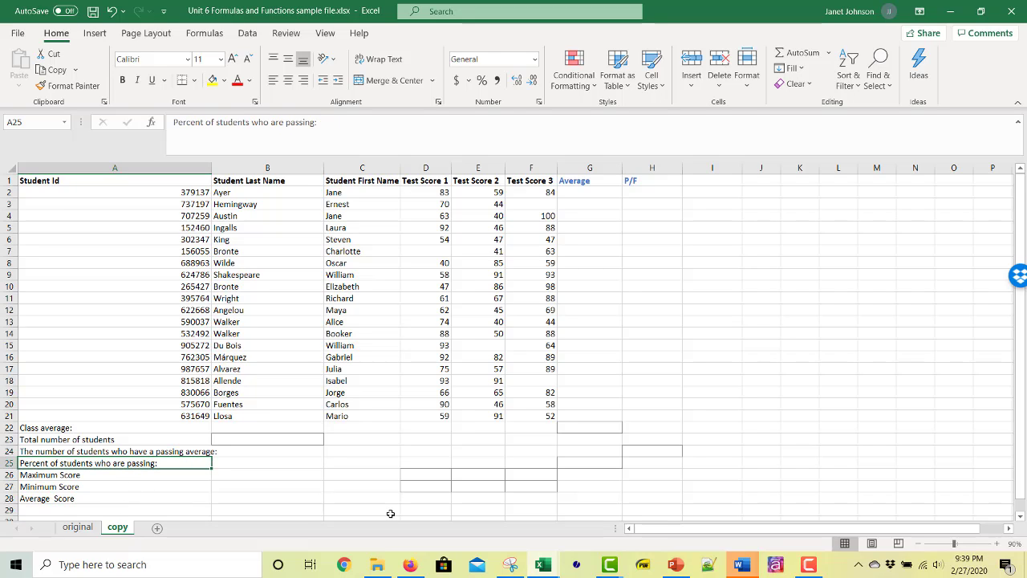
Enter the formula =AVERAGE(D2:F2) in G2 to average the first student's three test scores.
click(608, 193)
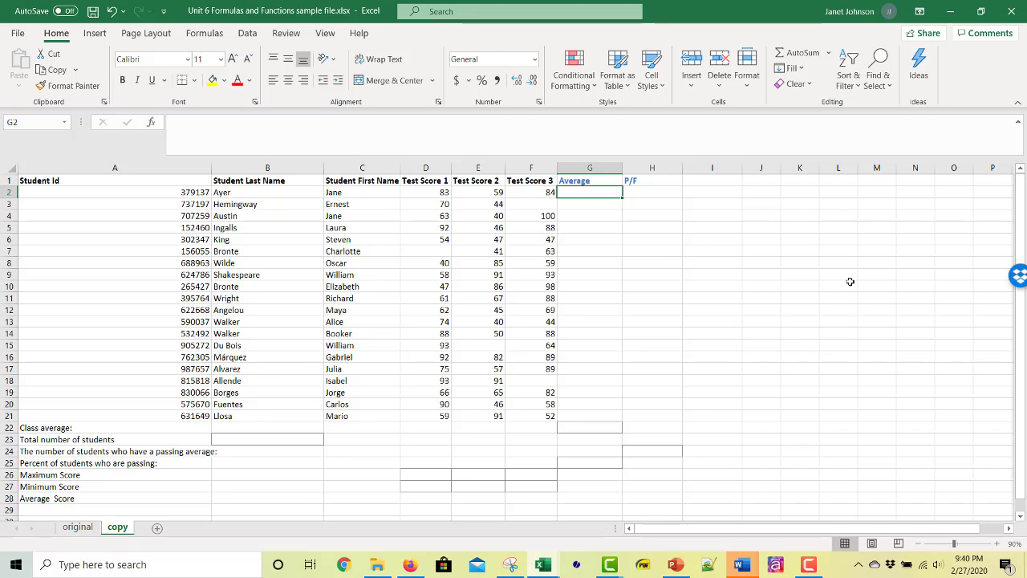
text(=)
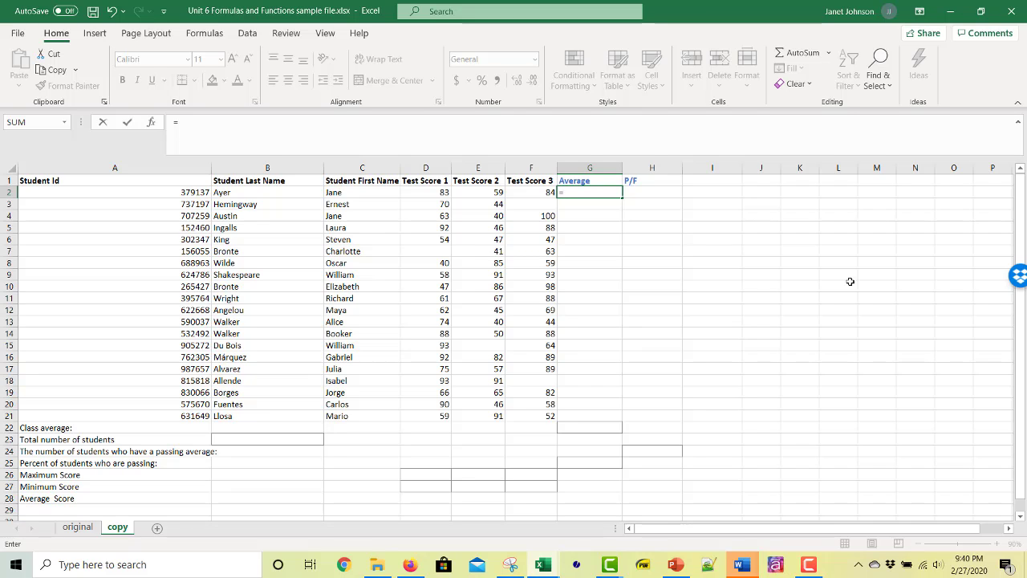
text(average)
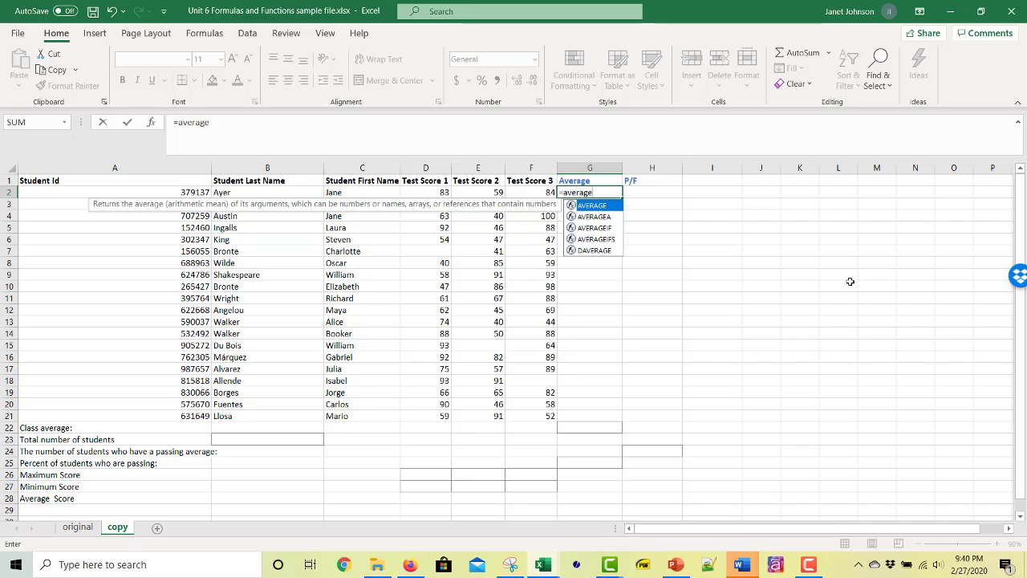
text(()
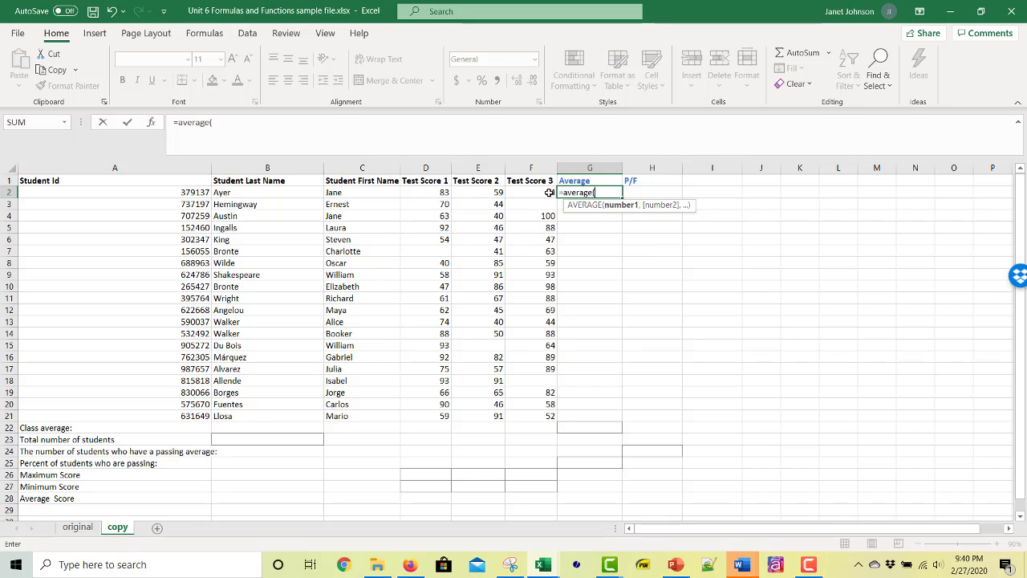
drag(420, 191, 526, 192)
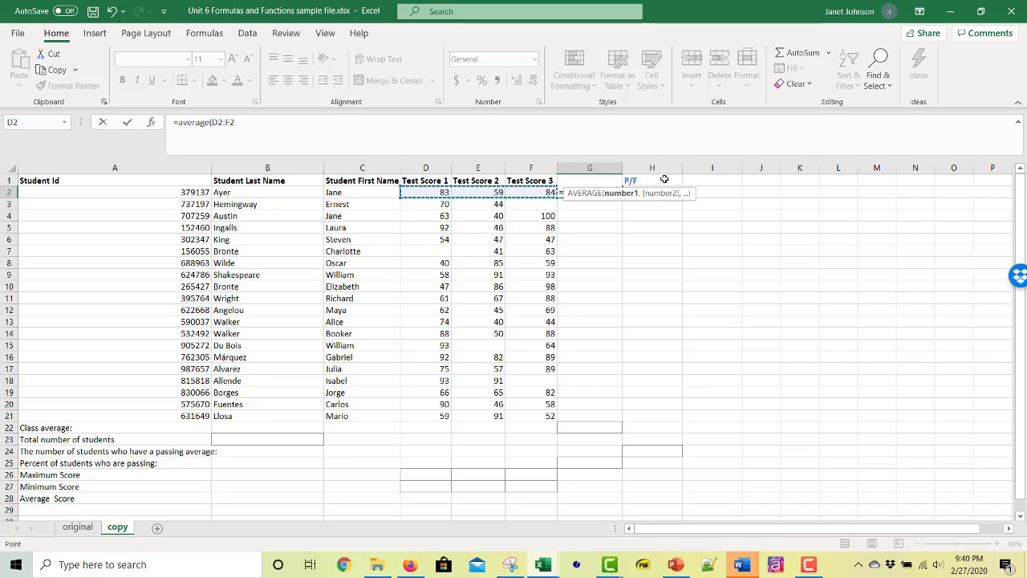
click(357, 122)
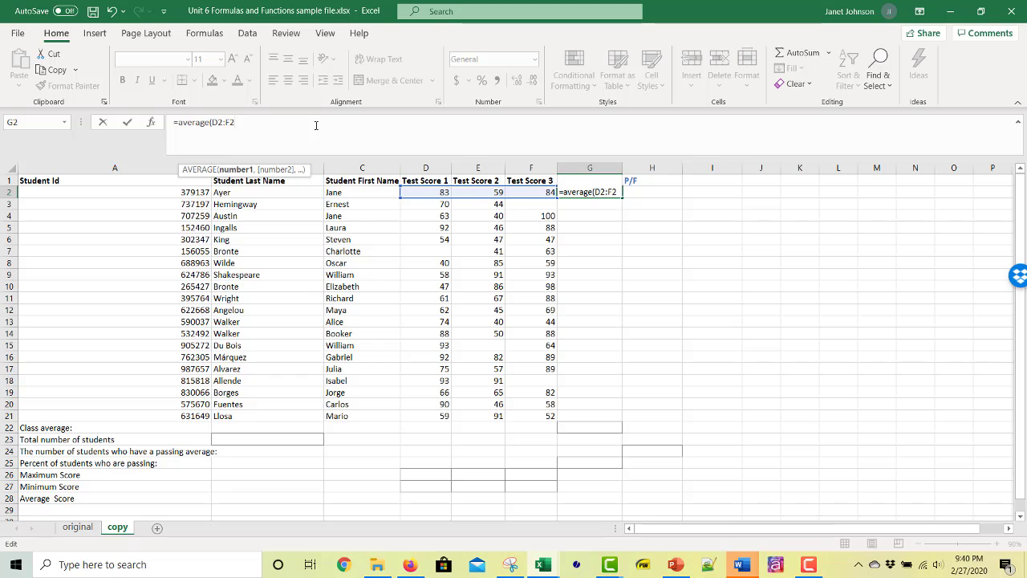
text())
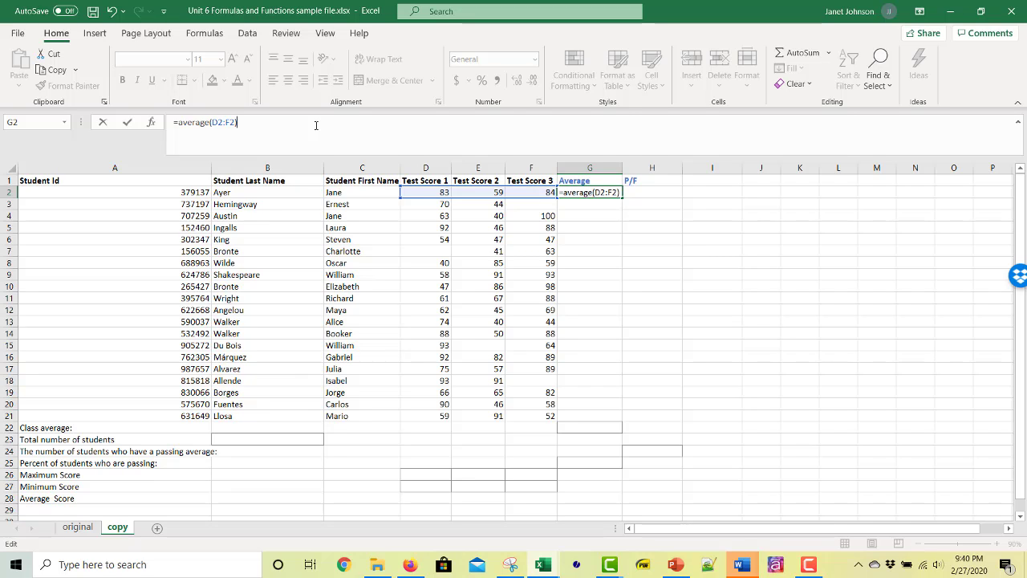
key(Return)
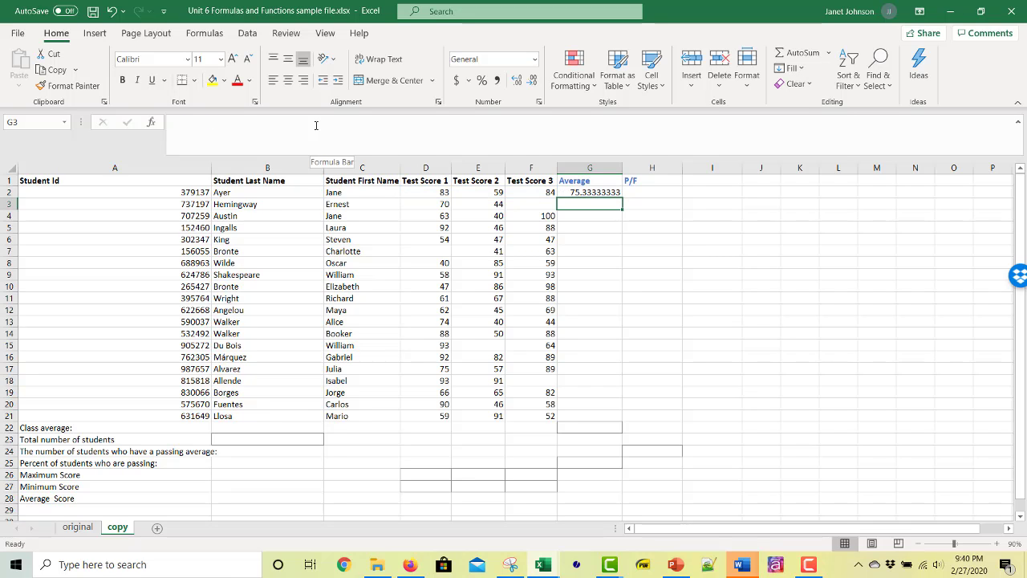
Check the formula in G2 and fill it down the Average column through G21.
click(602, 192)
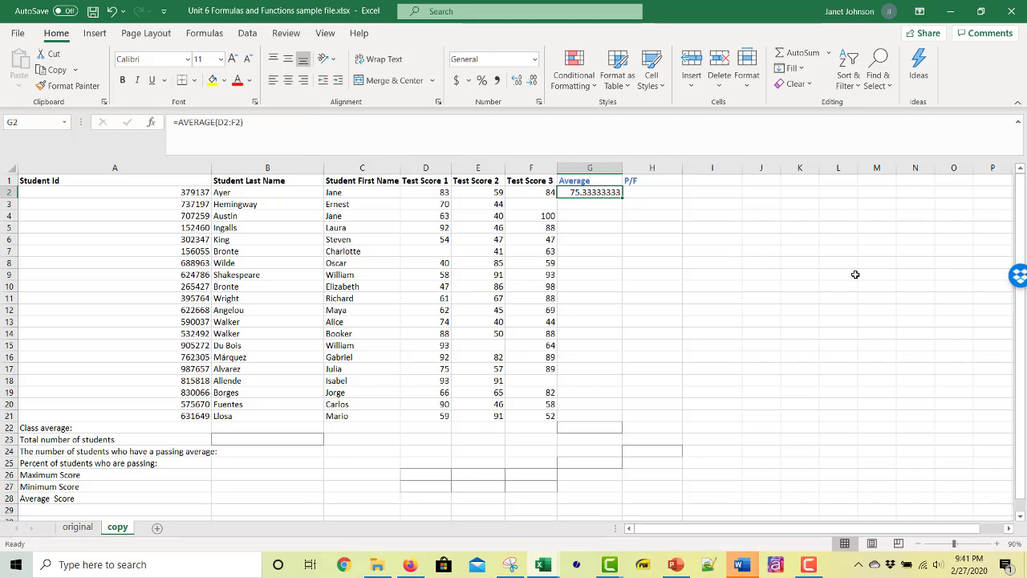
click(206, 123)
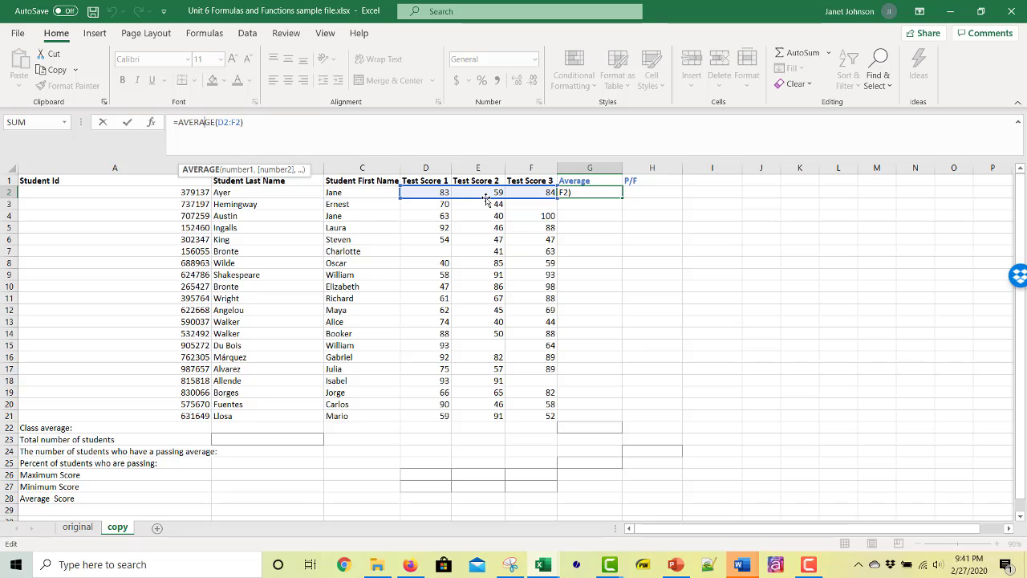
click(282, 120)
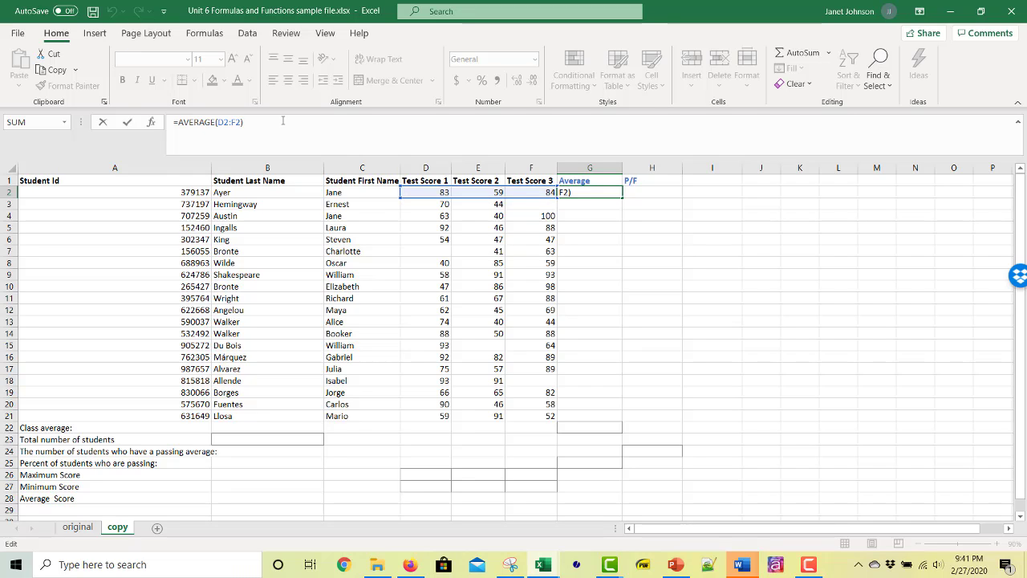
key(Return)
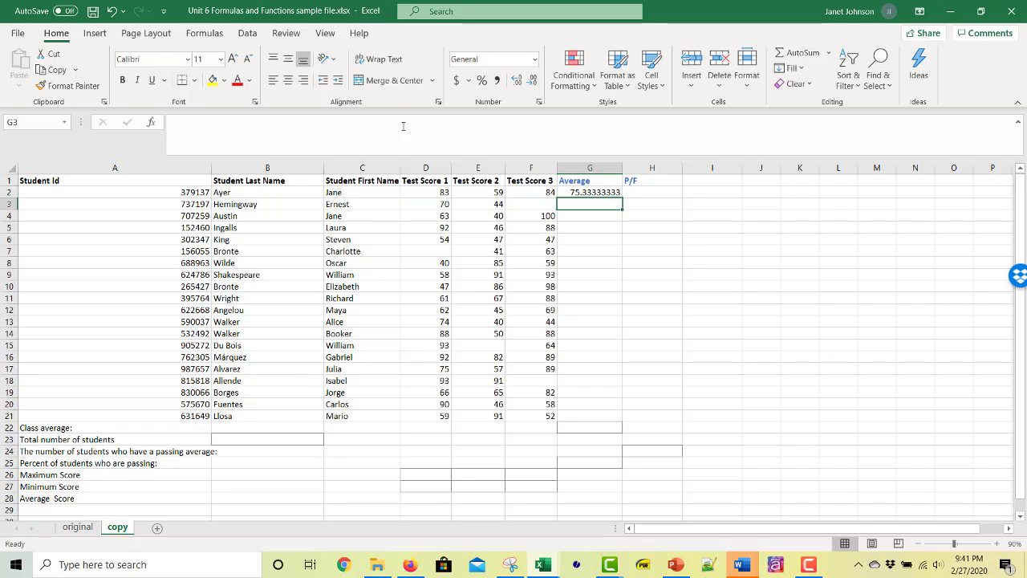
click(585, 191)
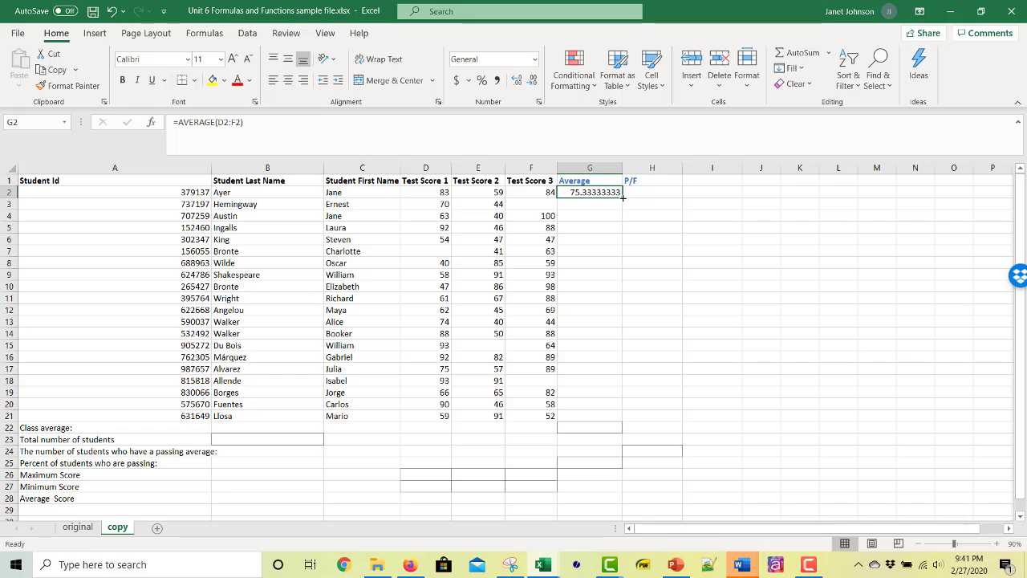
drag(623, 197, 618, 421)
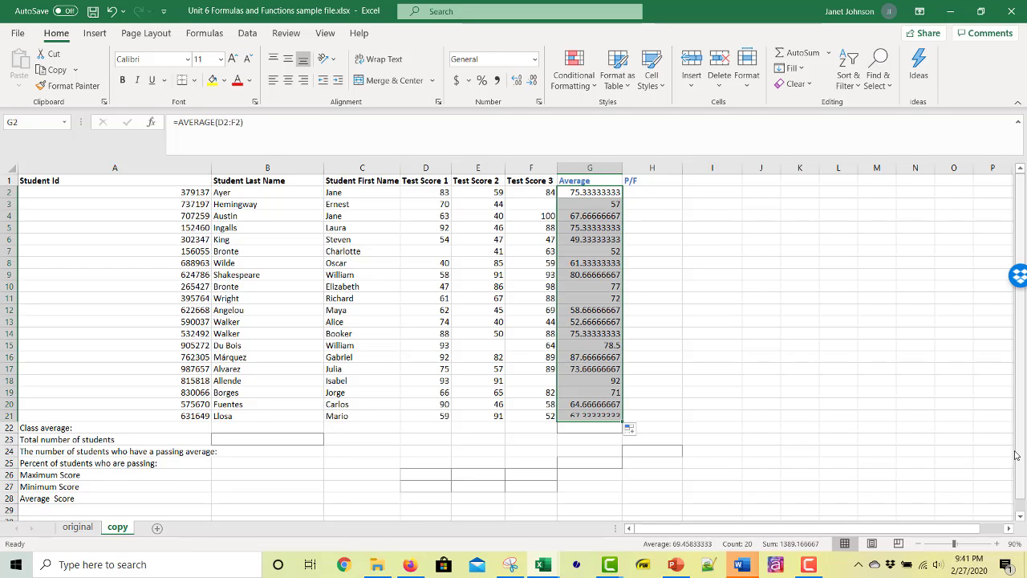
Inspect the formulas in G2 through G5 to compare their cell references row by row.
click(587, 204)
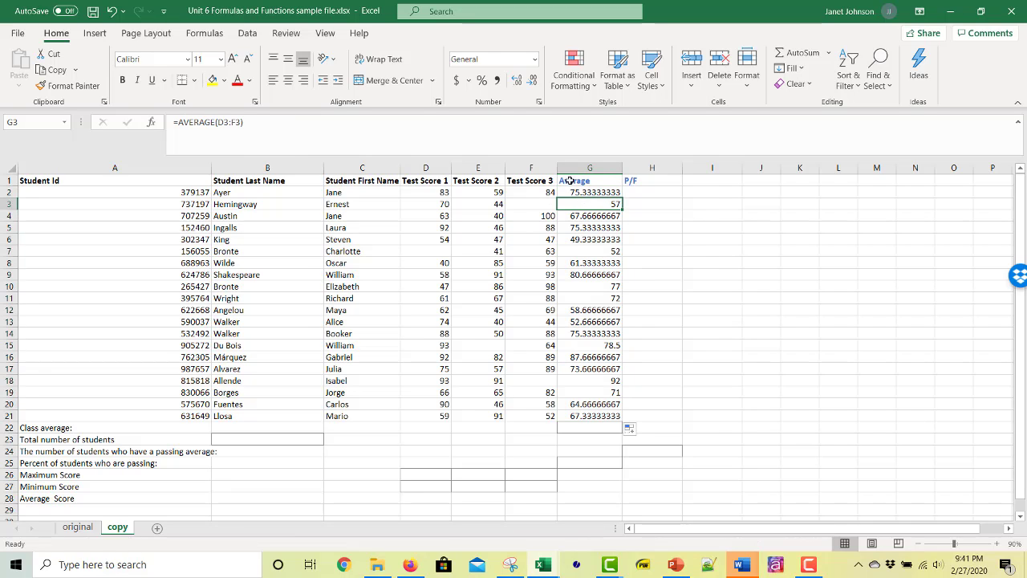
click(582, 193)
click(587, 205)
click(590, 217)
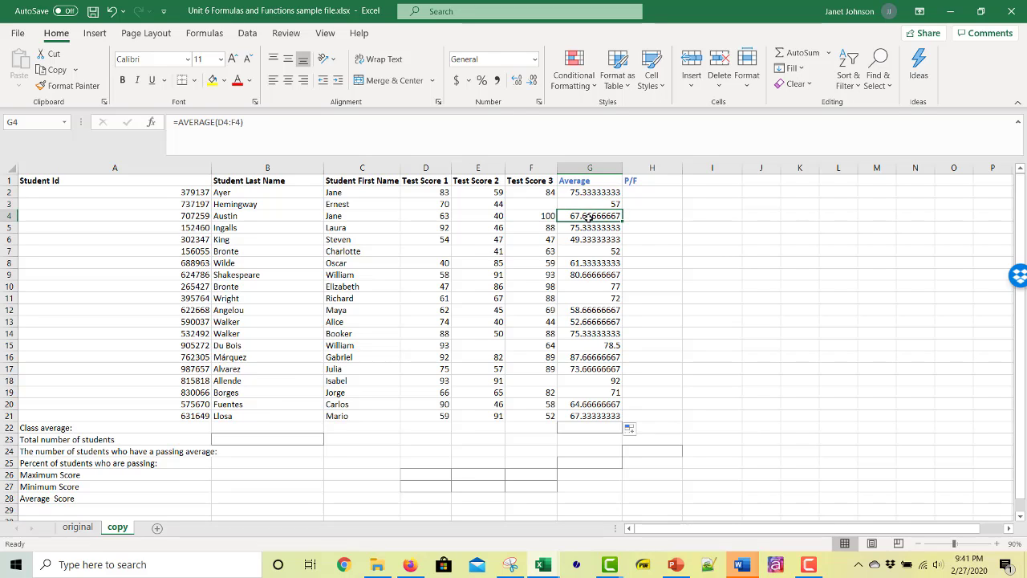
click(588, 231)
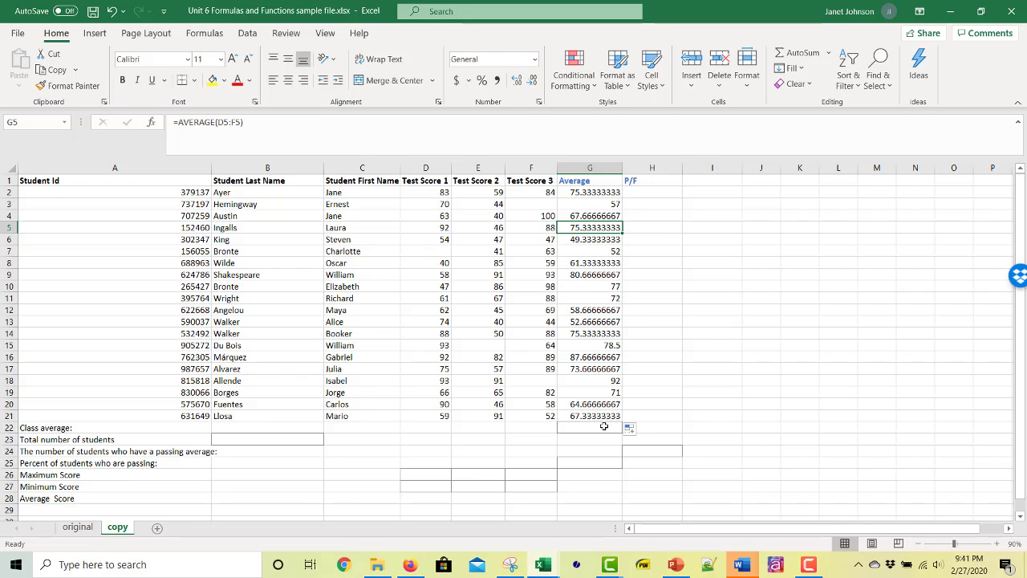
drag(597, 195, 602, 203)
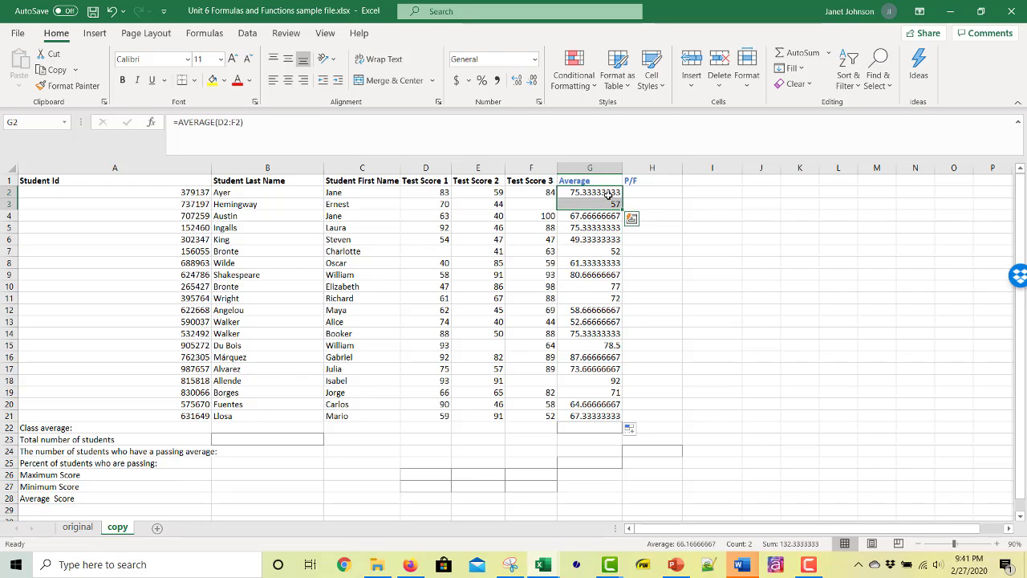
click(608, 191)
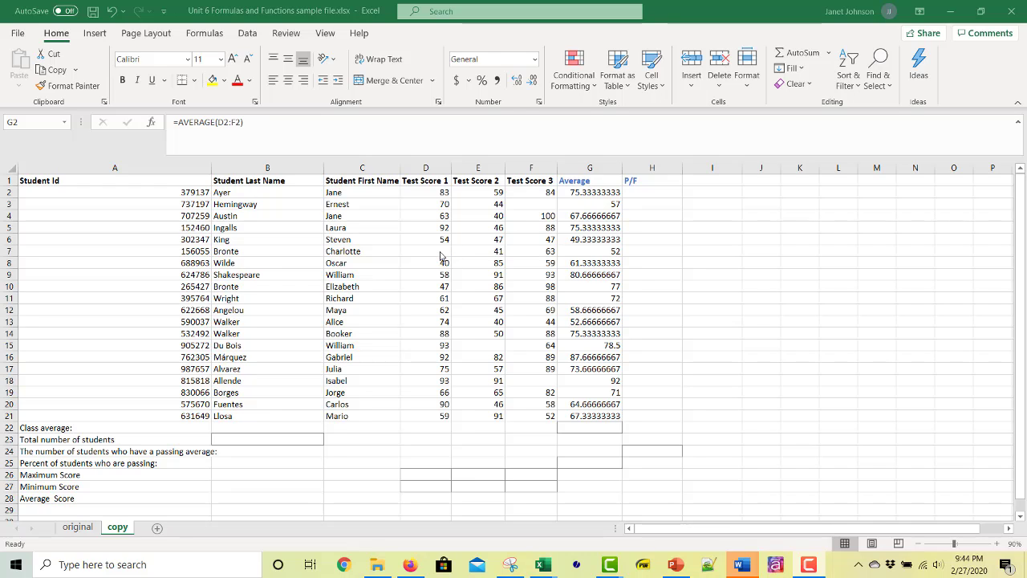
Compare the blank Test Score 1 cell D7 with the average formula in G7, and enter 0 in D7.
click(414, 253)
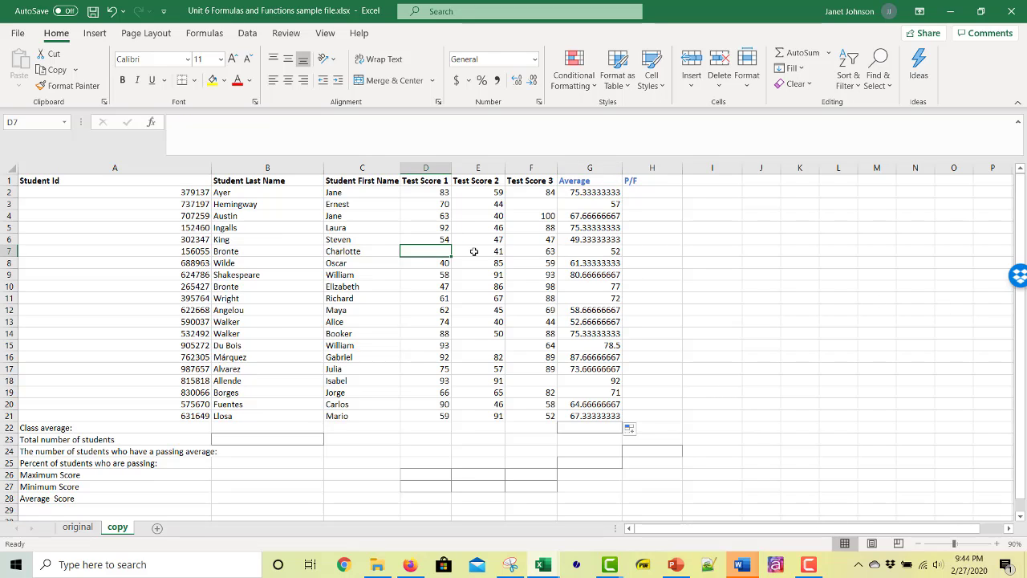
click(597, 252)
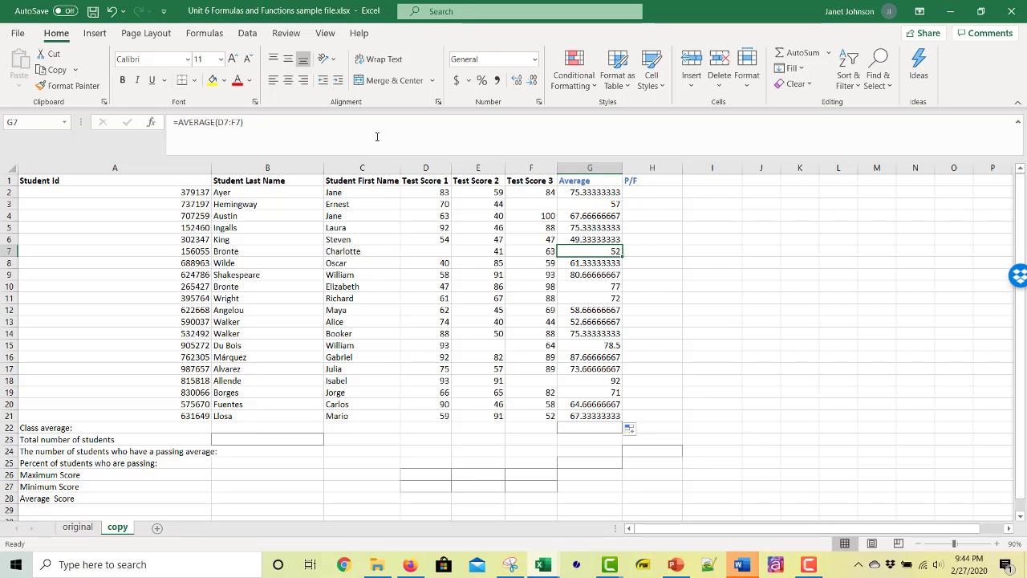
click(454, 252)
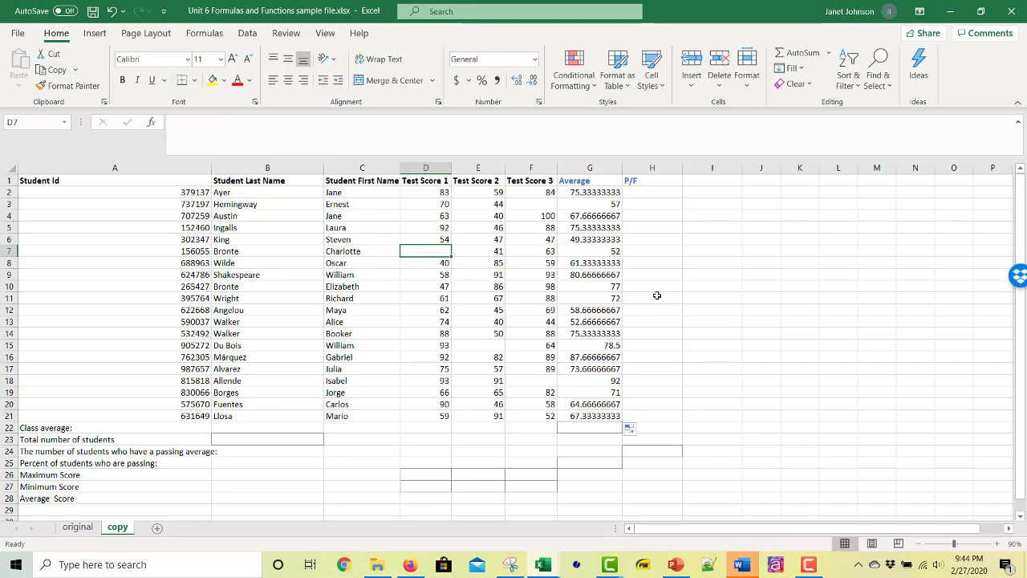
text(0)
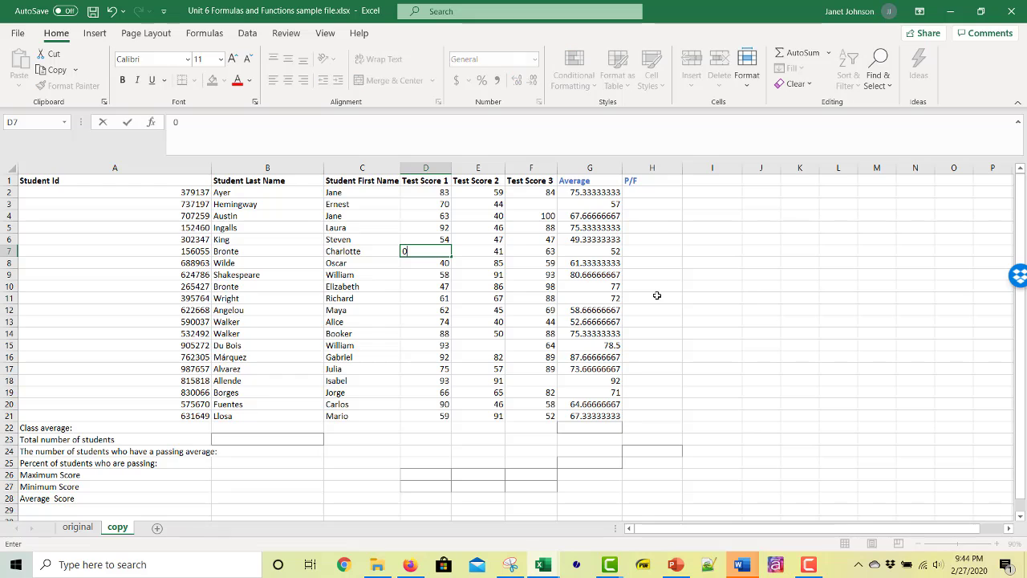
key(Return)
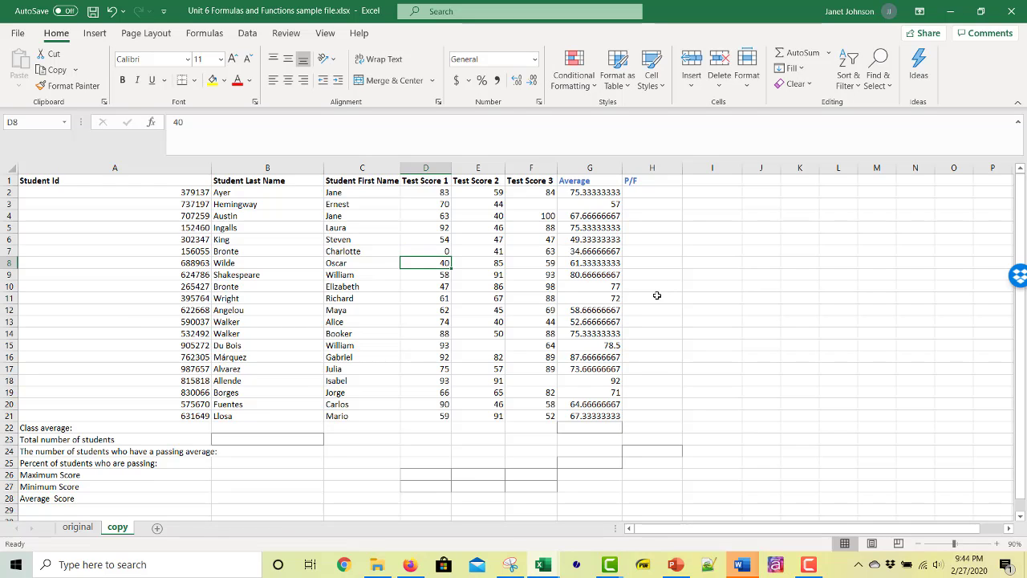
click(439, 250)
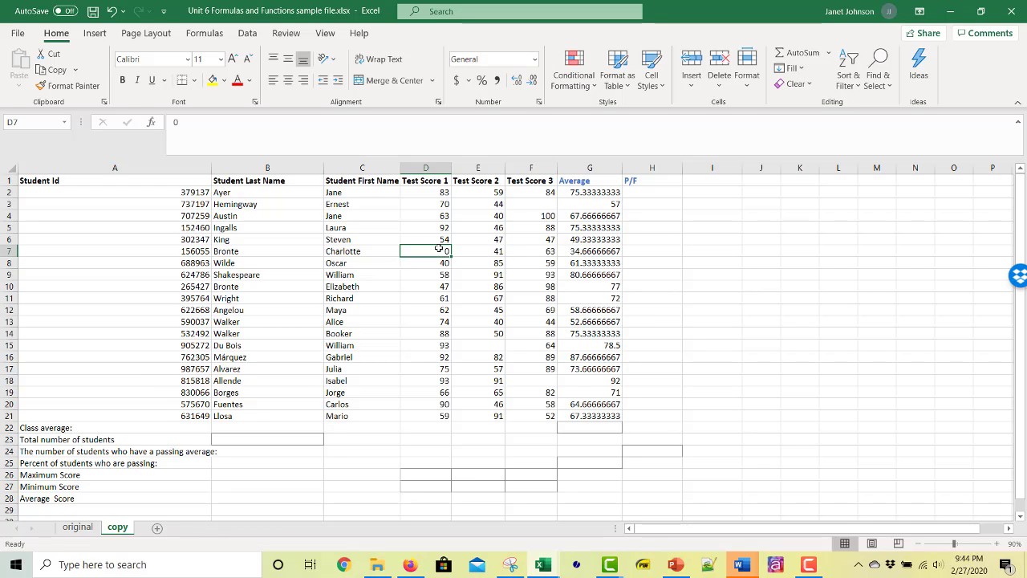
Clear the 0 from the Test Score 1 cell D7 and check the average formula in G15, whose row also lacks a score.
key(BackSpace)
key(Return)
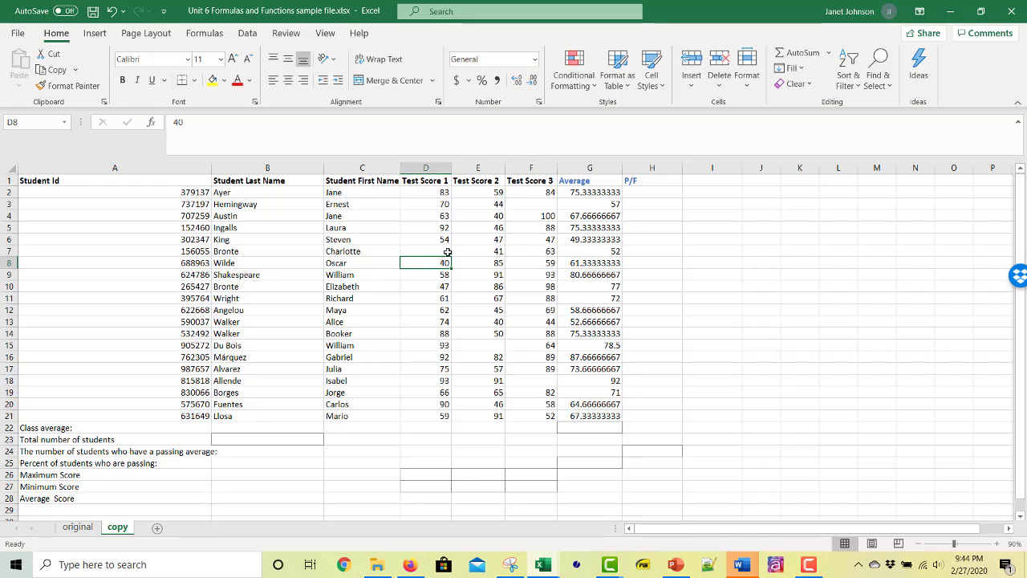
click(738, 306)
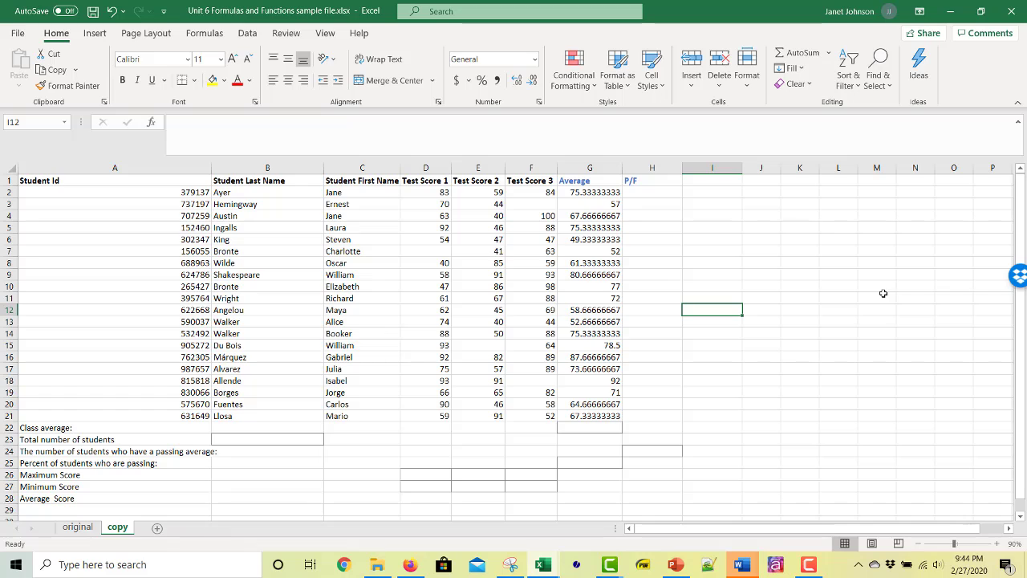
click(422, 252)
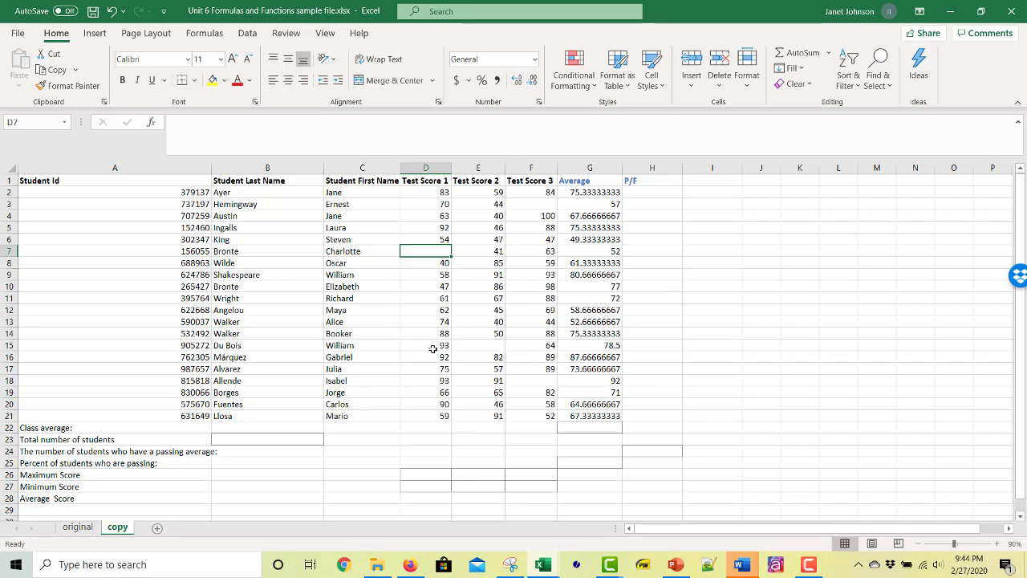
click(577, 345)
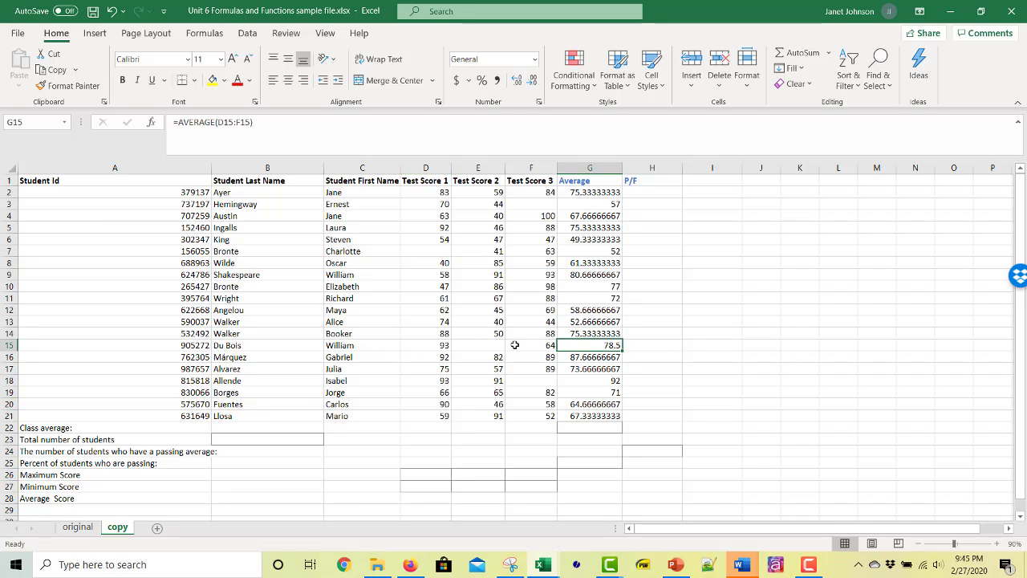
click(692, 345)
Change the G2 formula to =ROUND(AVERAGE(D2:F2),2) and fill it down the Average column through G21.
click(599, 194)
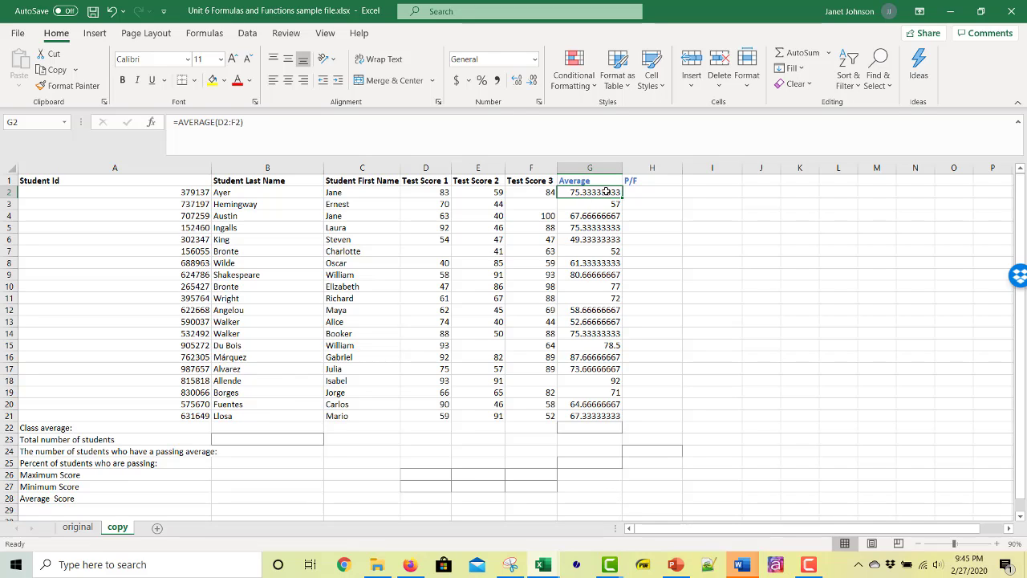
click(178, 122)
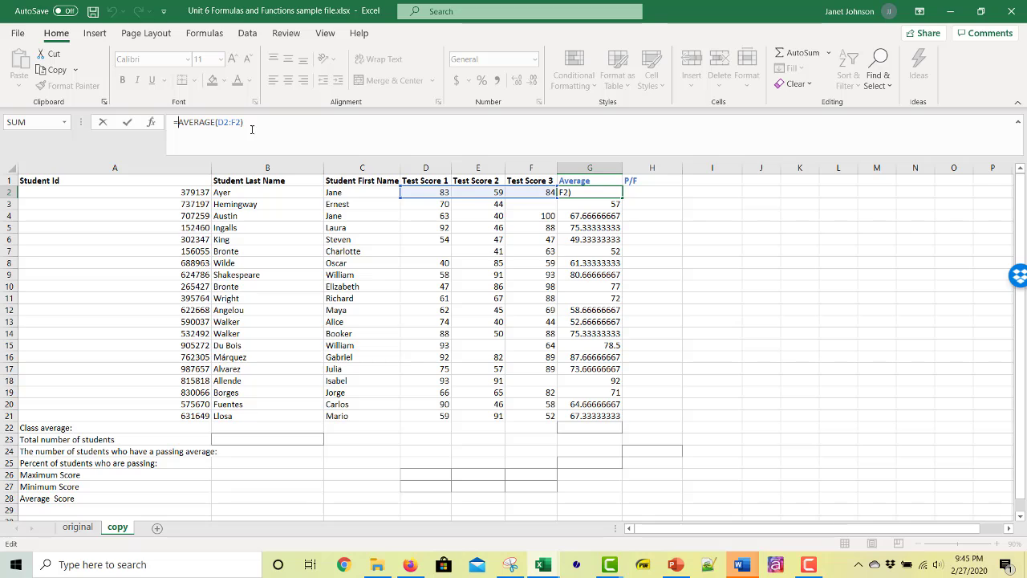
click(176, 122)
text(round)
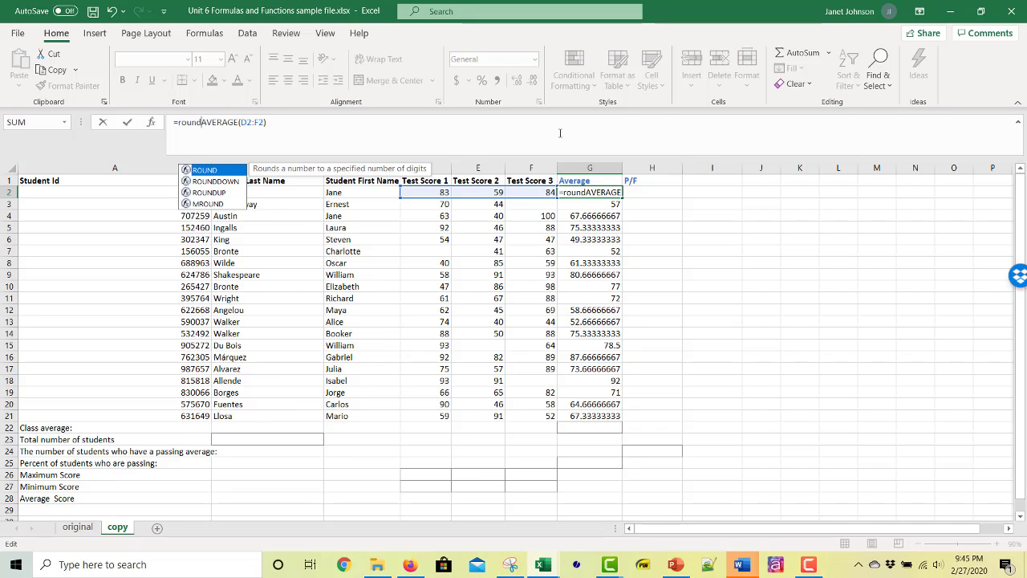
text(()
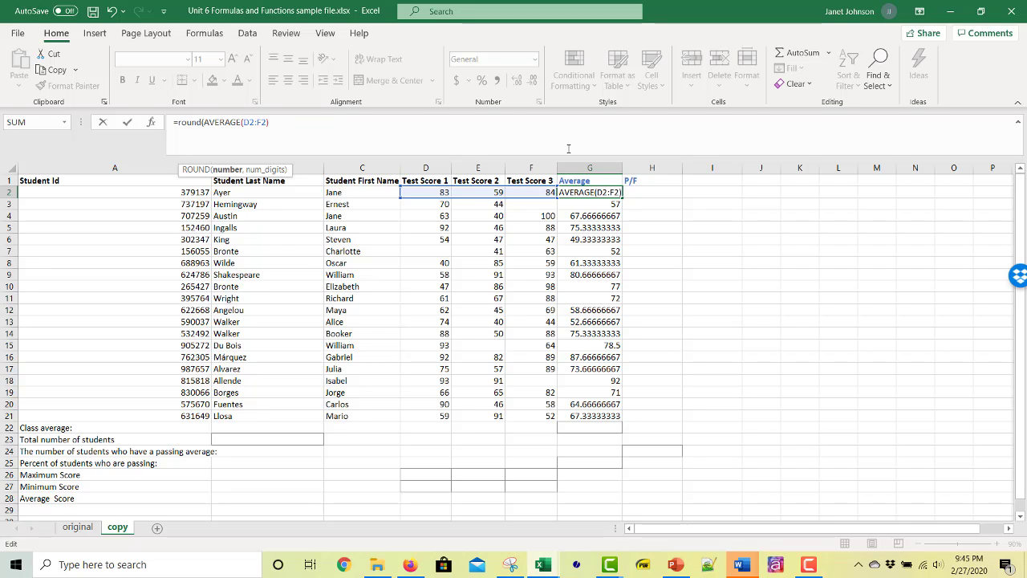
text(,)
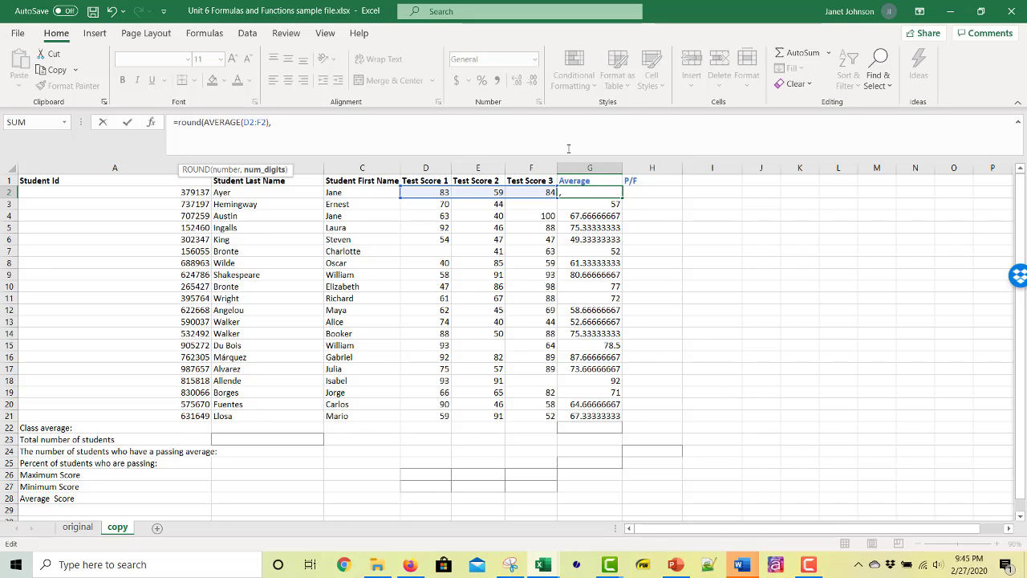
text(2))
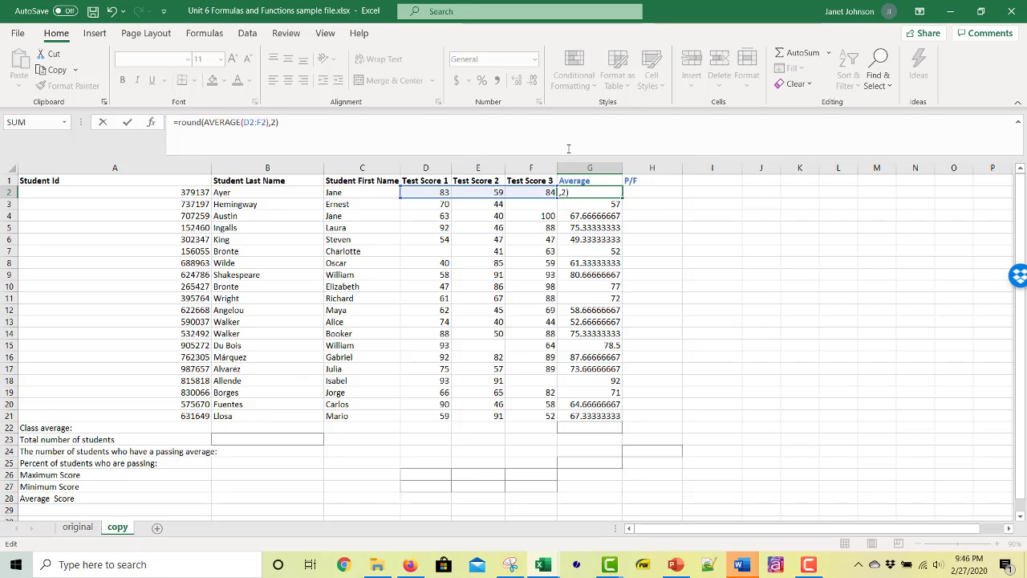
key(Return)
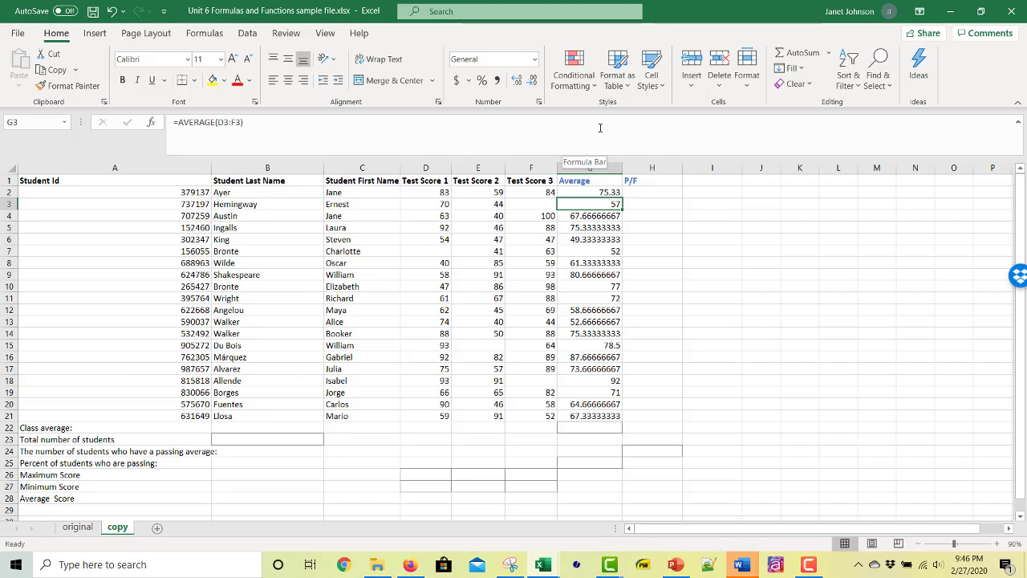
click(602, 192)
drag(622, 198, 614, 423)
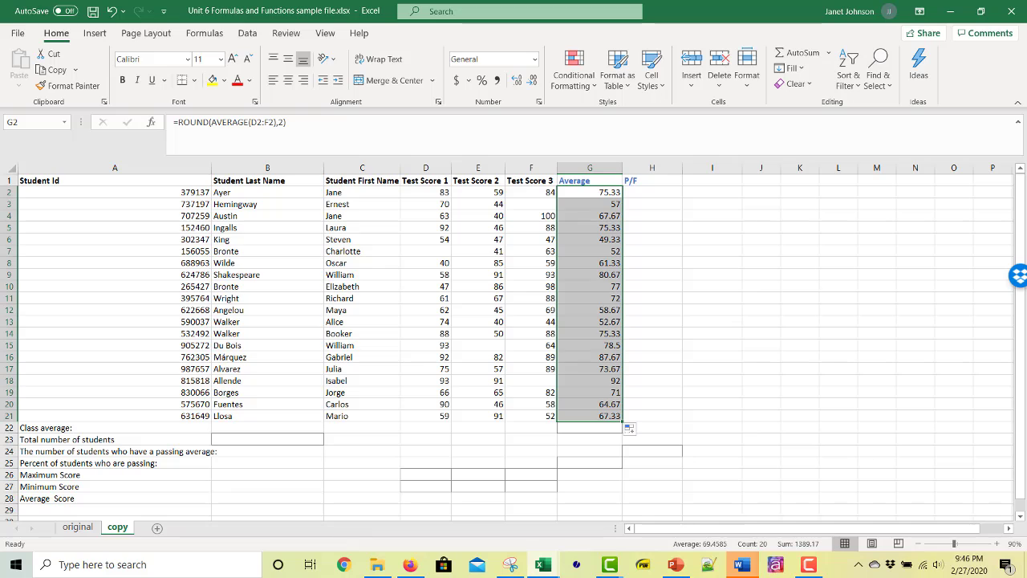
Set the ROUND digits in G2 to 0, making =ROUND(AVERAGE(D2:F2),0), and fill the formula down through G21.
click(278, 123)
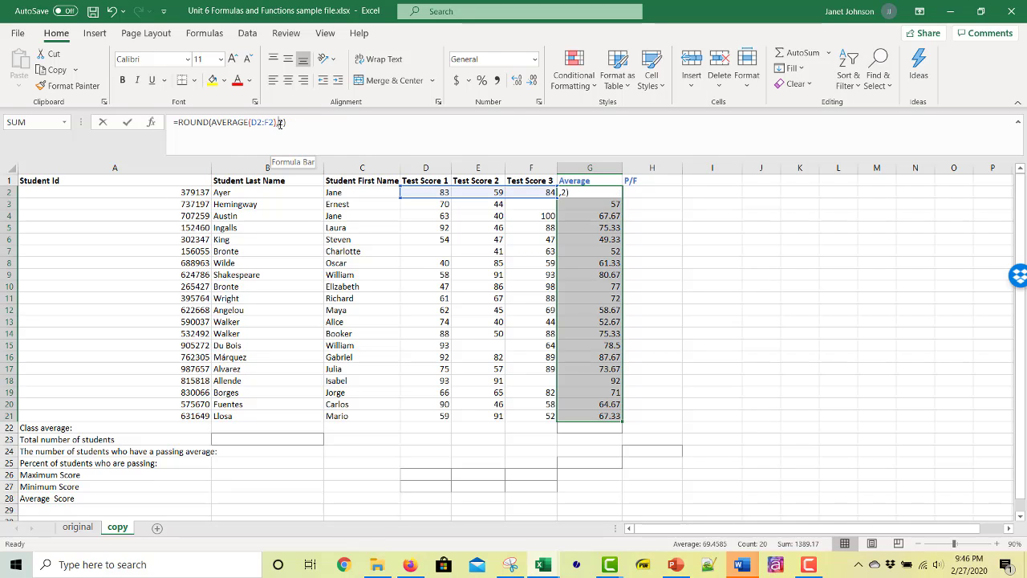
double_click(281, 122)
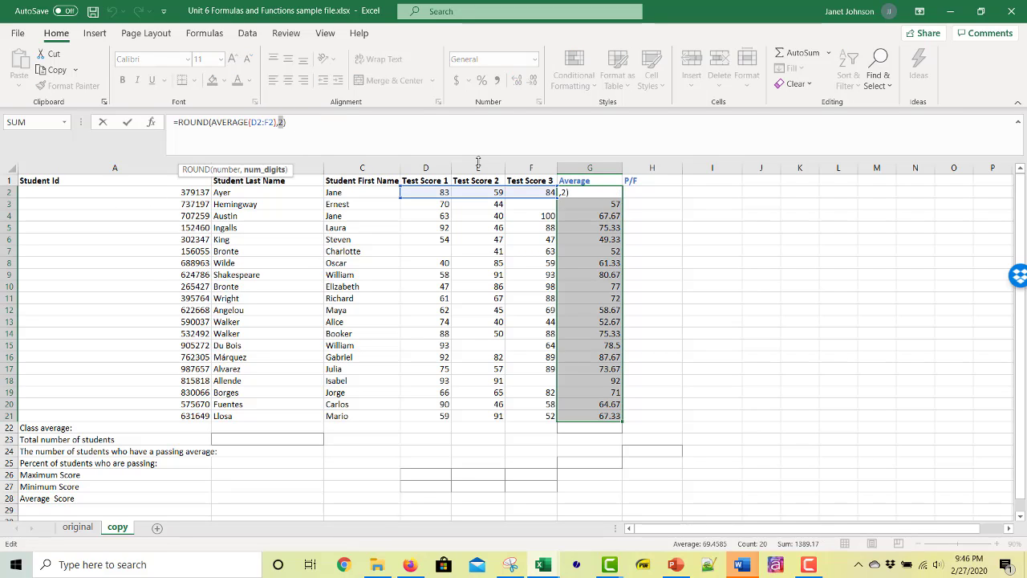
text(0)
key(Return)
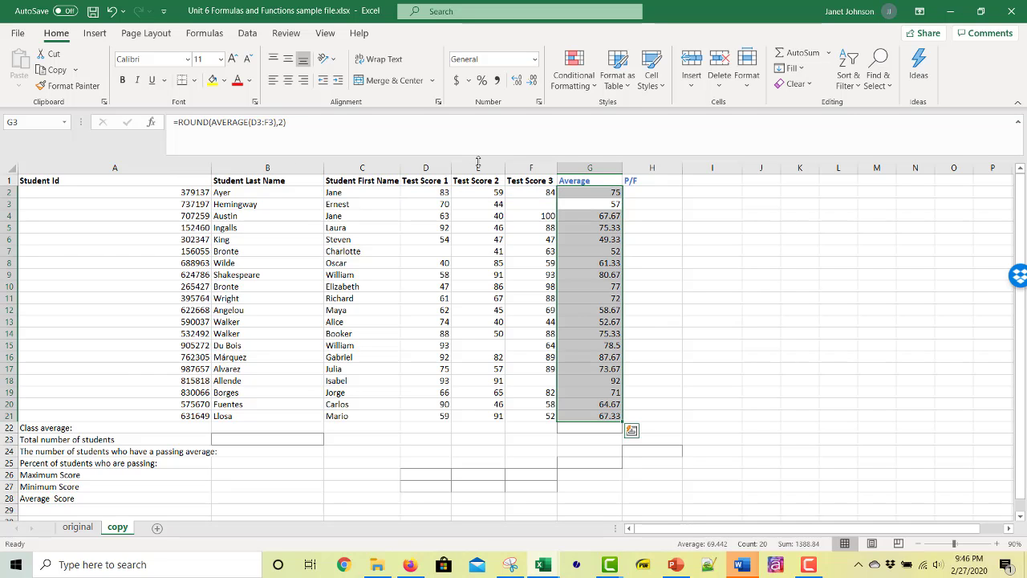
click(590, 195)
drag(622, 198, 619, 418)
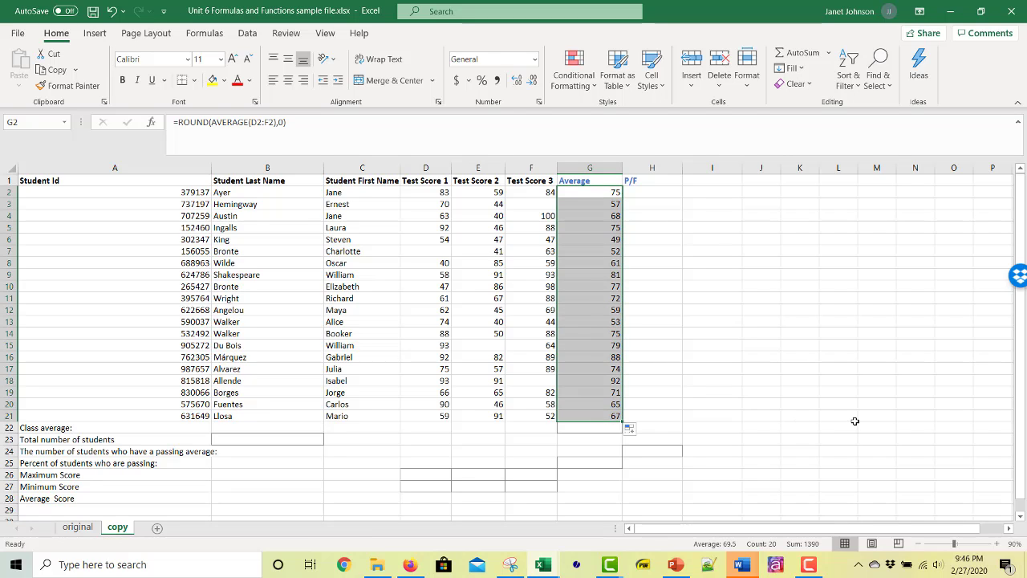
click(619, 418)
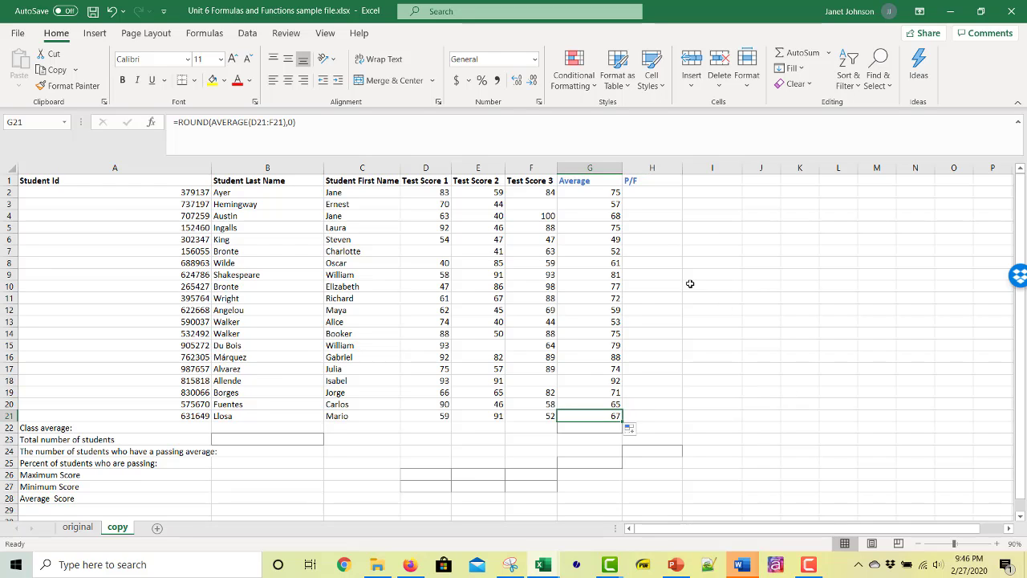
drag(586, 195, 590, 206)
click(608, 196)
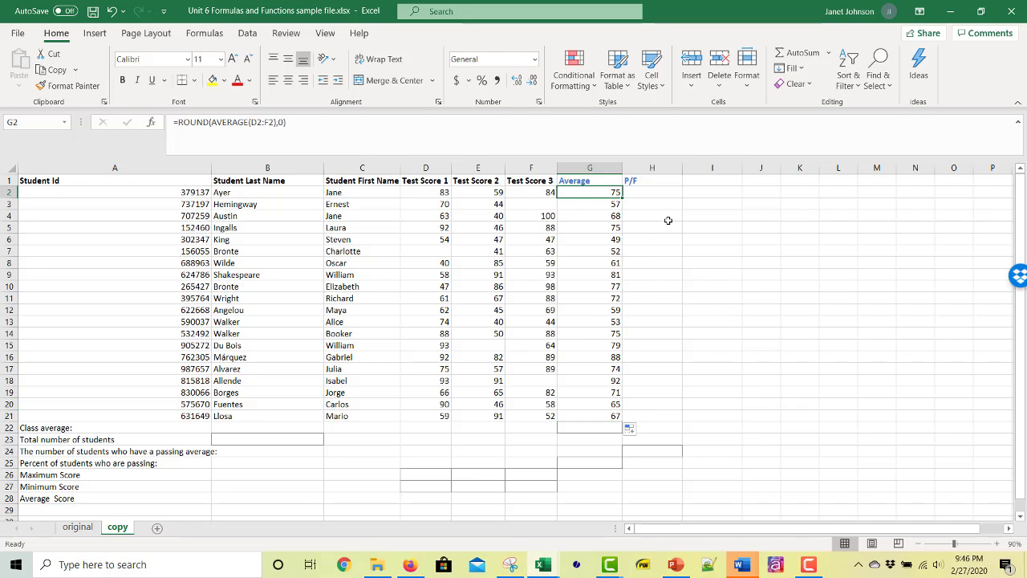
Set the number of digits in the G4 ROUND formula to 7.
click(598, 213)
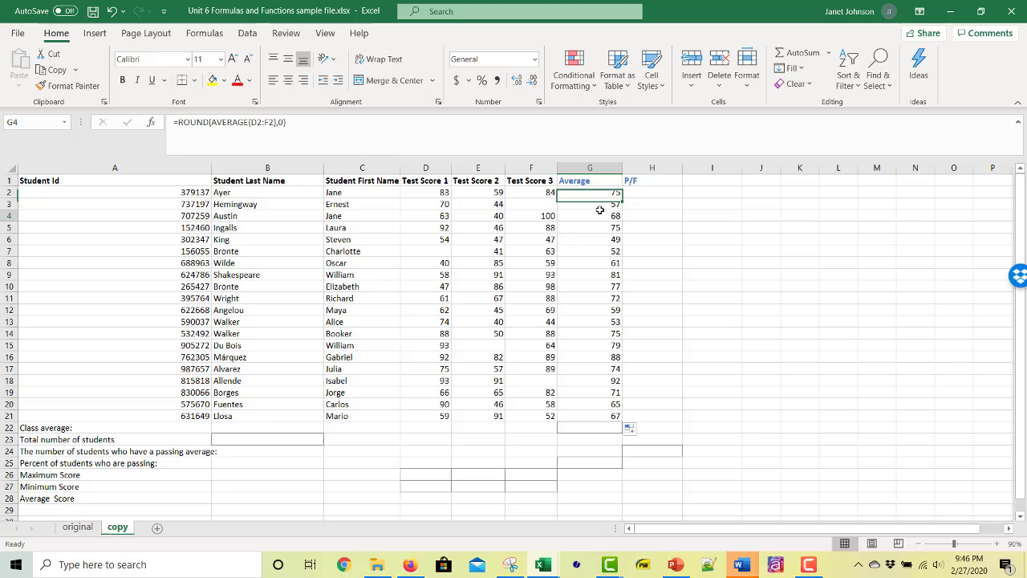
click(283, 123)
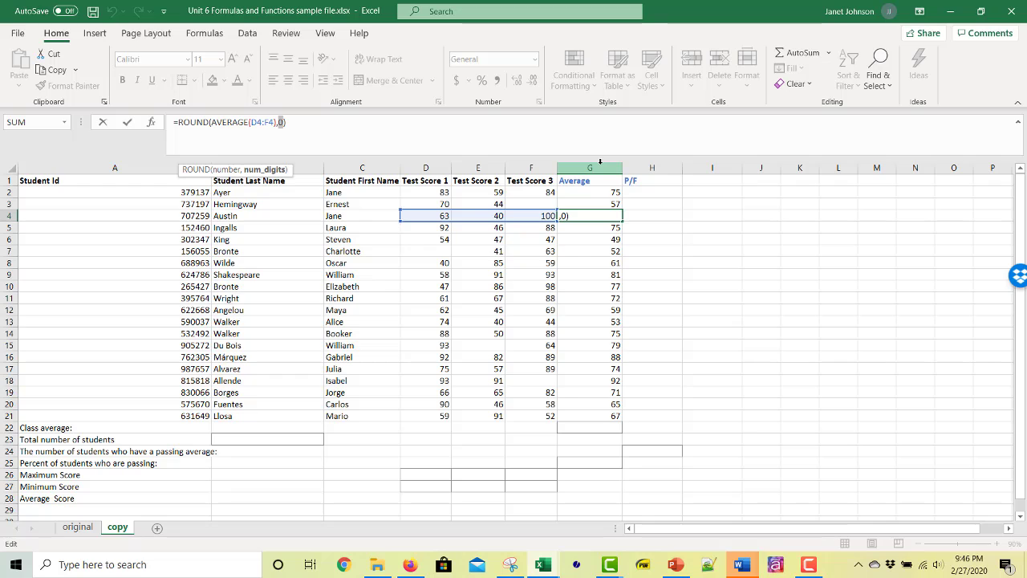
text(7)
key(Return)
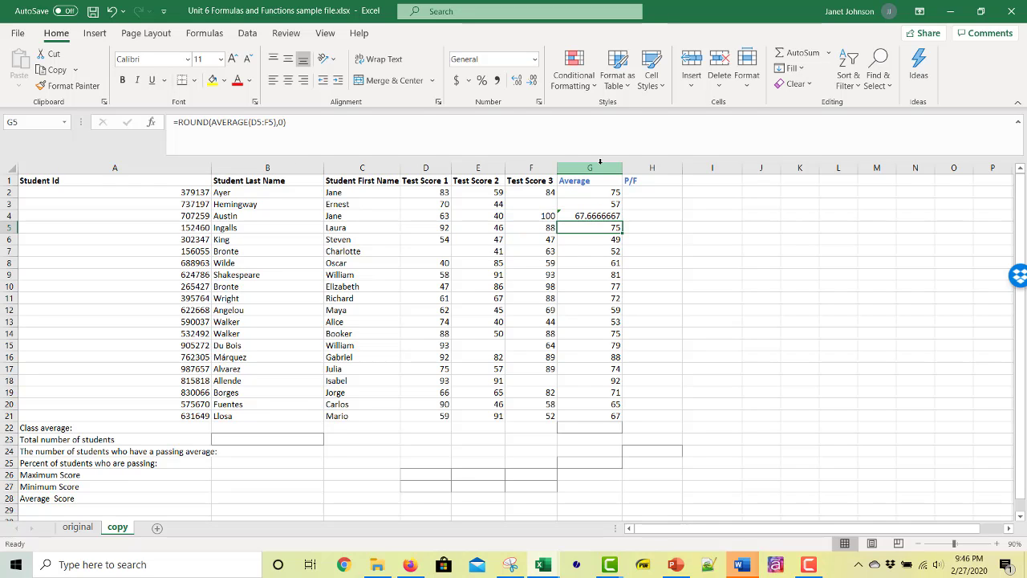
Set the number of digits in the G4 ROUND formula back to 0.
click(613, 216)
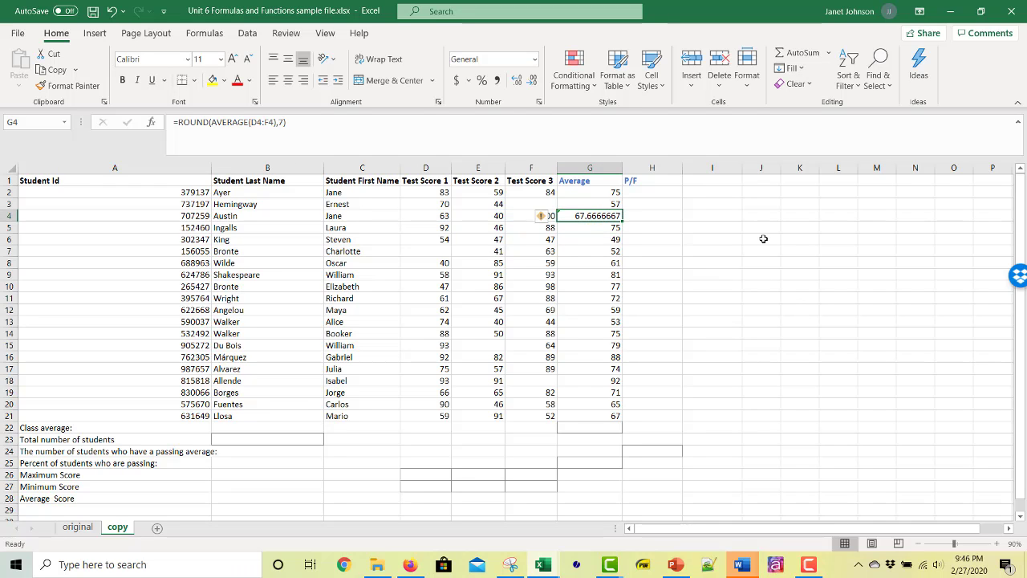
double_click(281, 122)
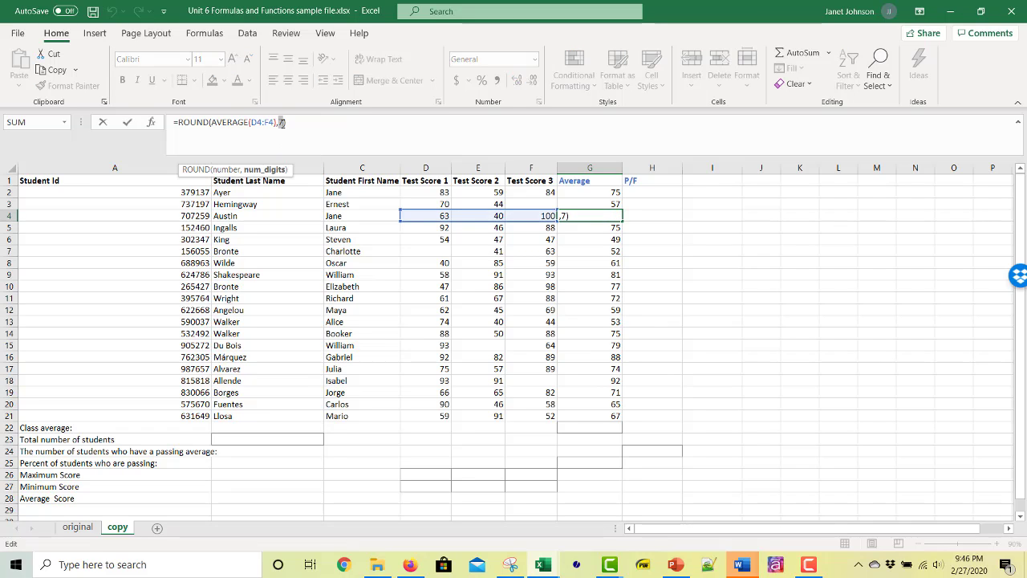
text(0)
key(Return)
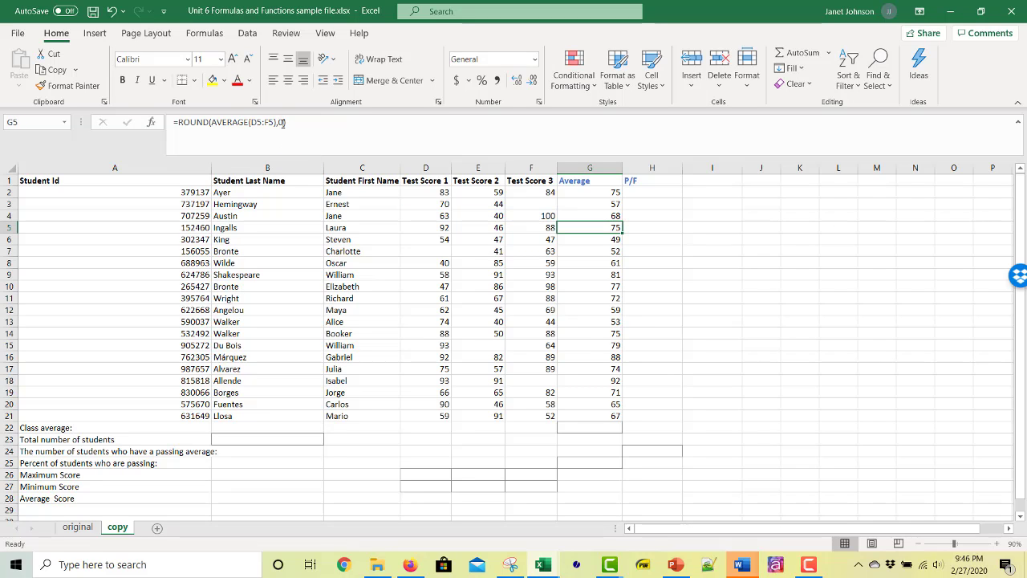
click(714, 271)
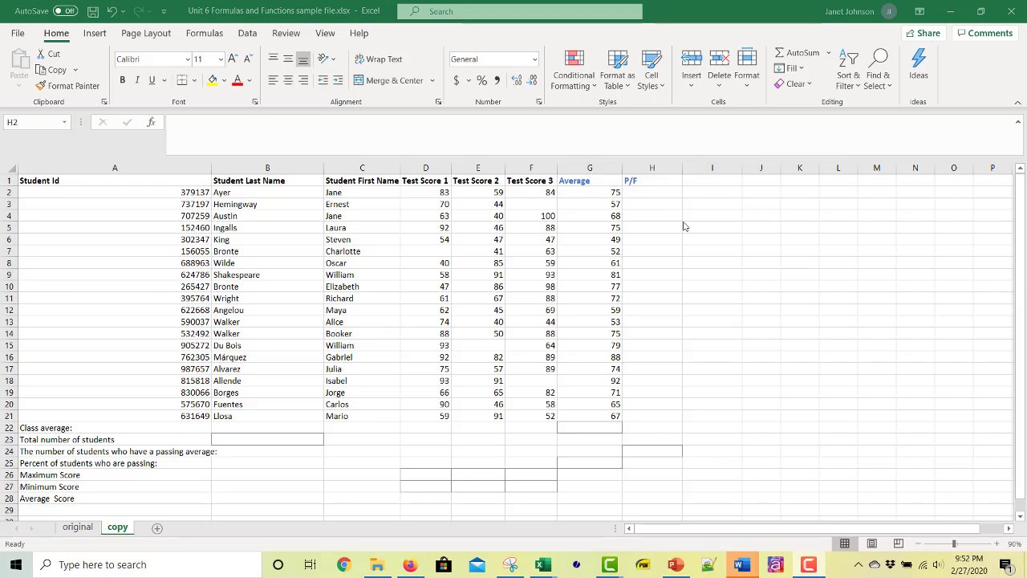
Compare the empty P/F cell H2 with the rounded average in G2 and the blank Test Score 1 cell D7.
click(661, 193)
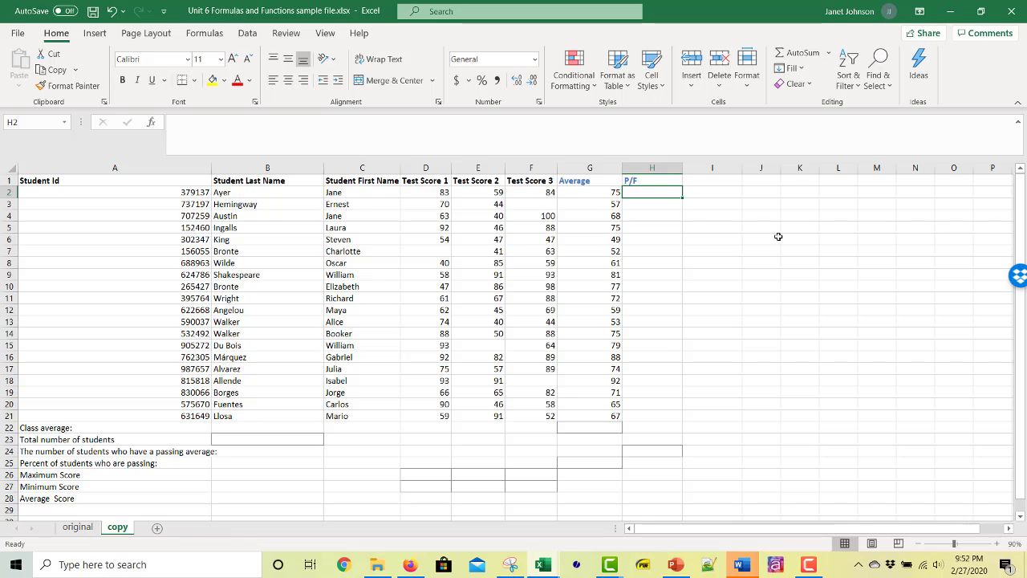
drag(580, 185, 586, 191)
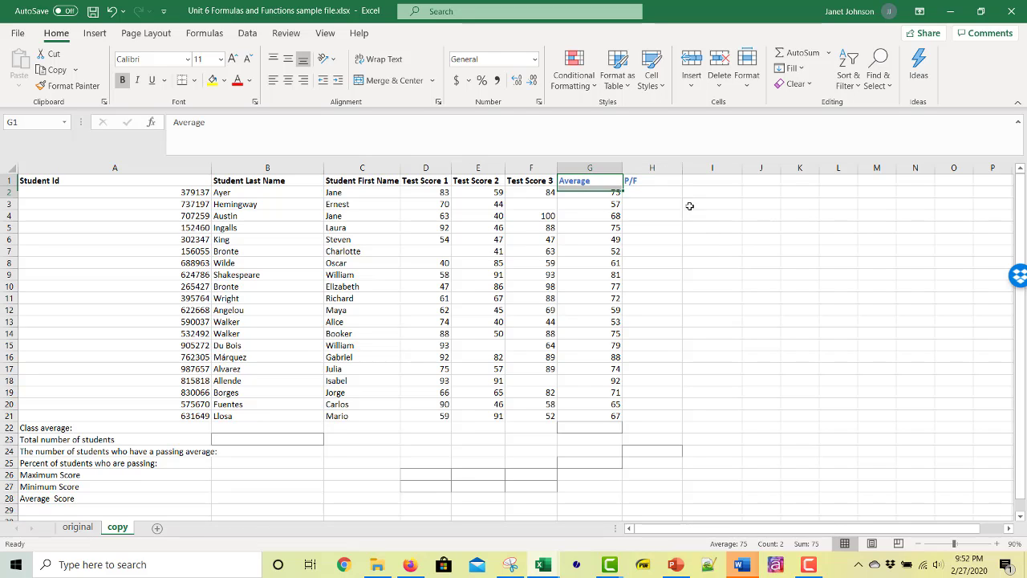
click(650, 193)
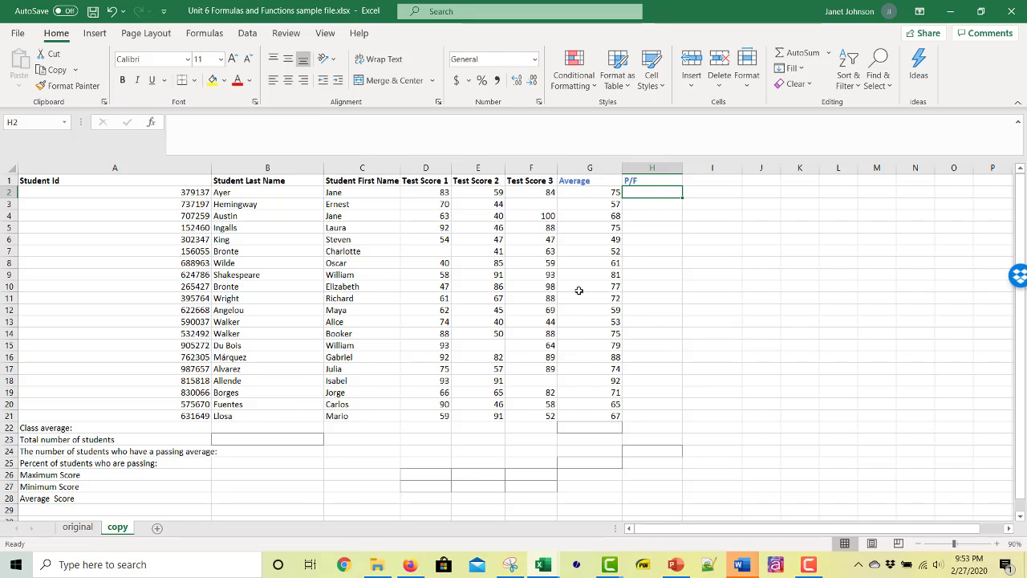
click(432, 250)
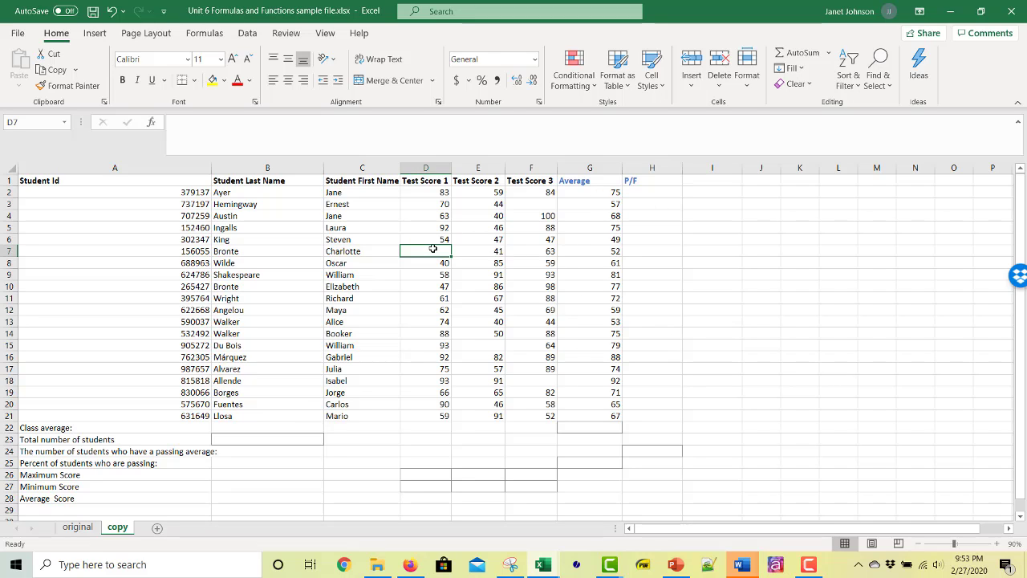
click(655, 194)
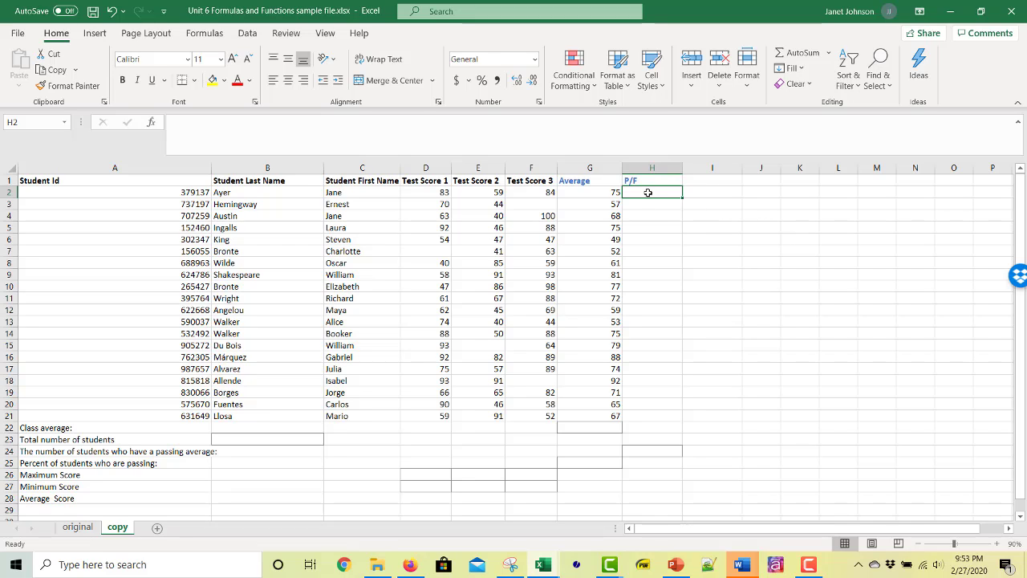
click(600, 192)
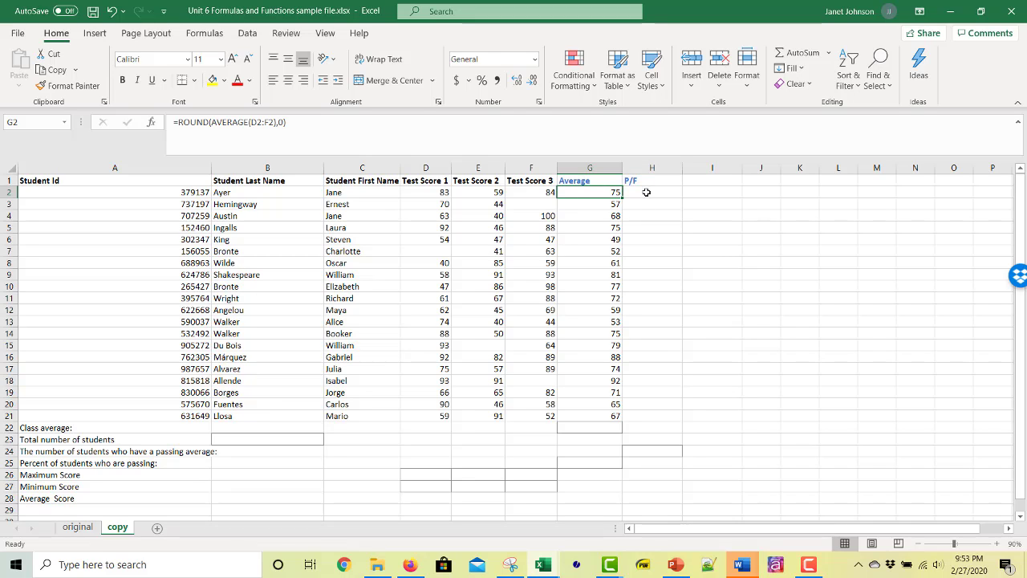
click(647, 193)
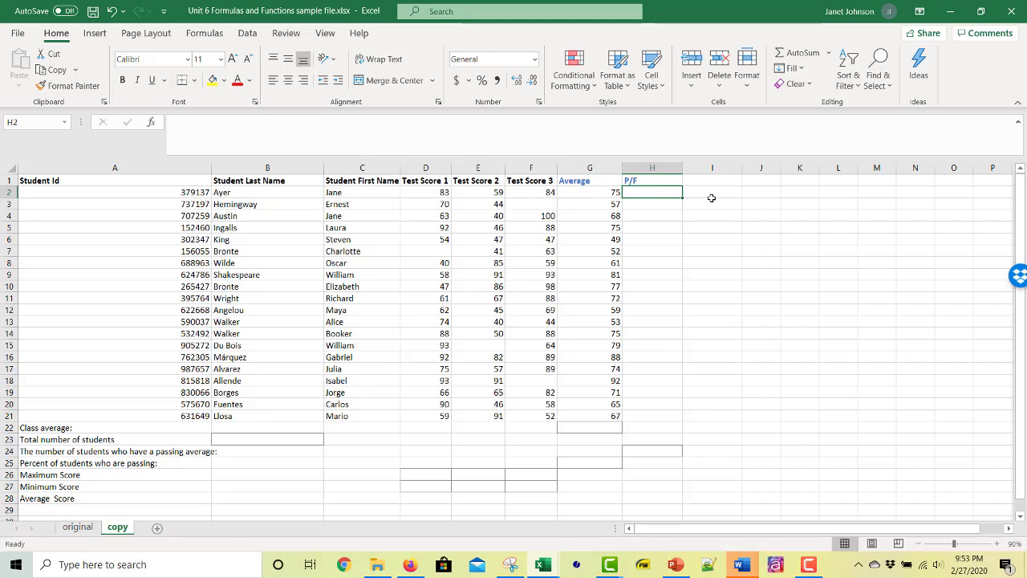
click(595, 192)
Enter the formula =IF(G2>60,"P","F") in the first P/F cell, H2.
click(654, 194)
text(=)
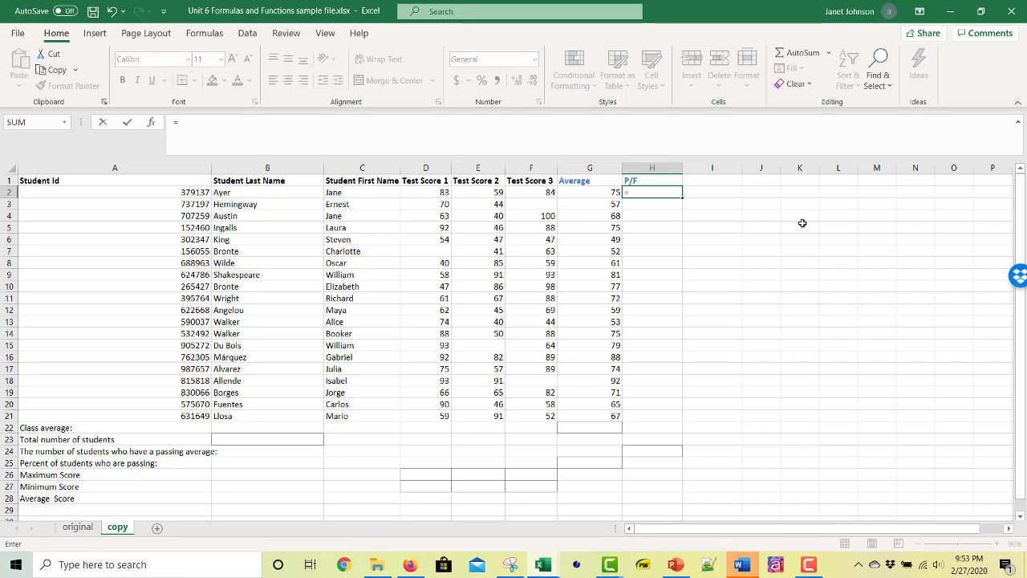
key(Caps_Lock)
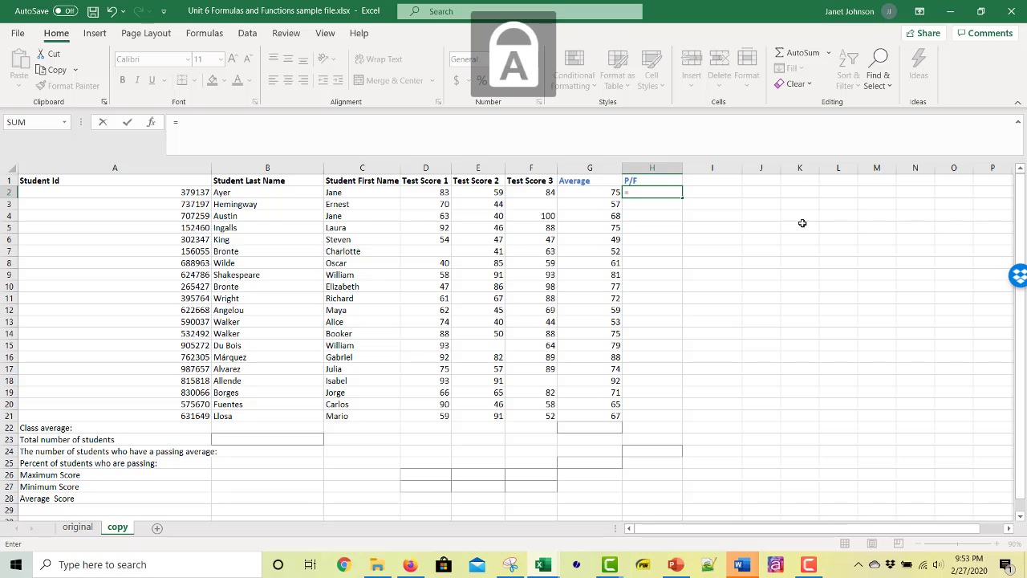
key(Caps_Lock)
key(Caps_Lock)
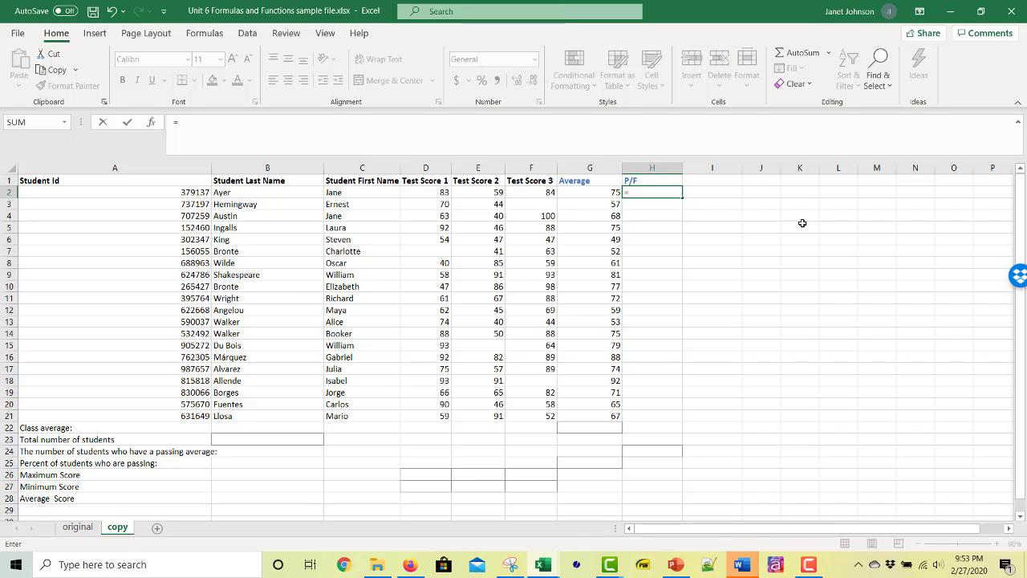
text(IF)
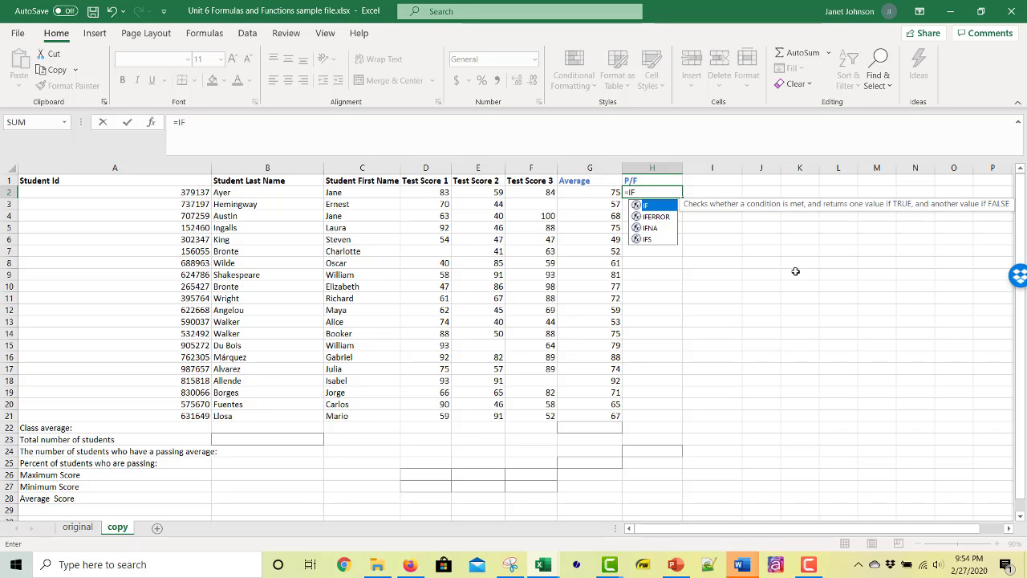
text(()
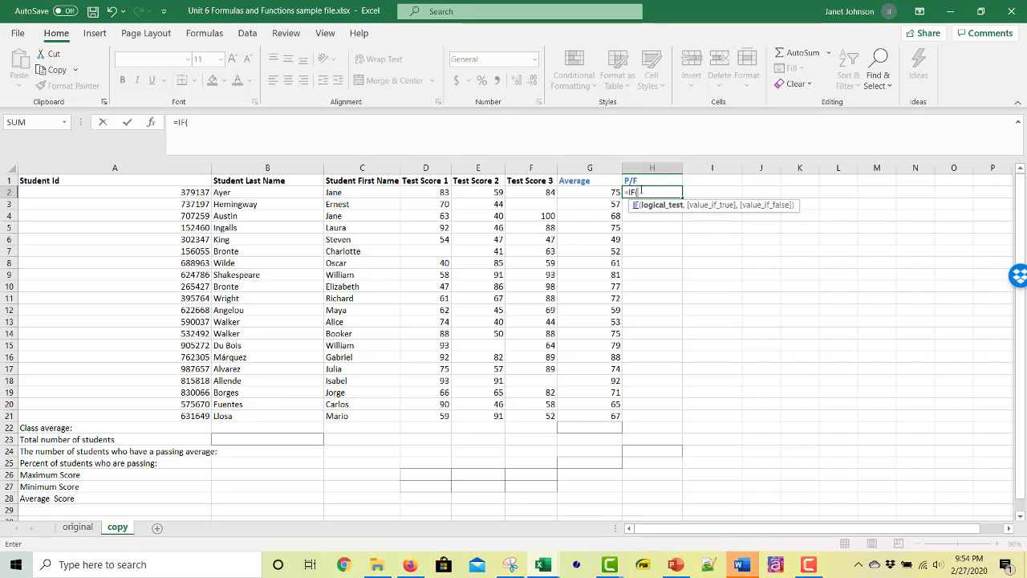
click(595, 192)
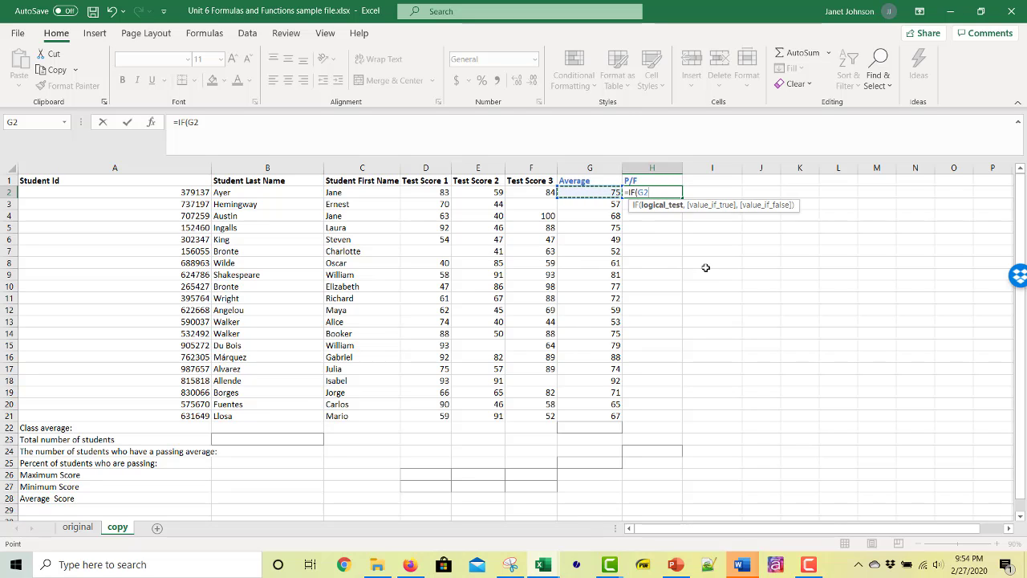
text(>60)
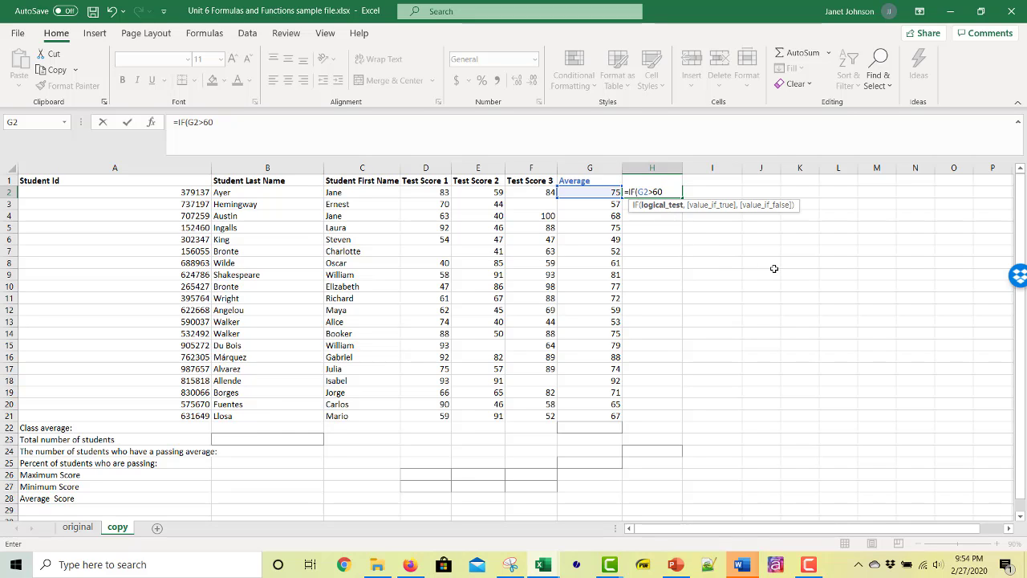
text(,"P)
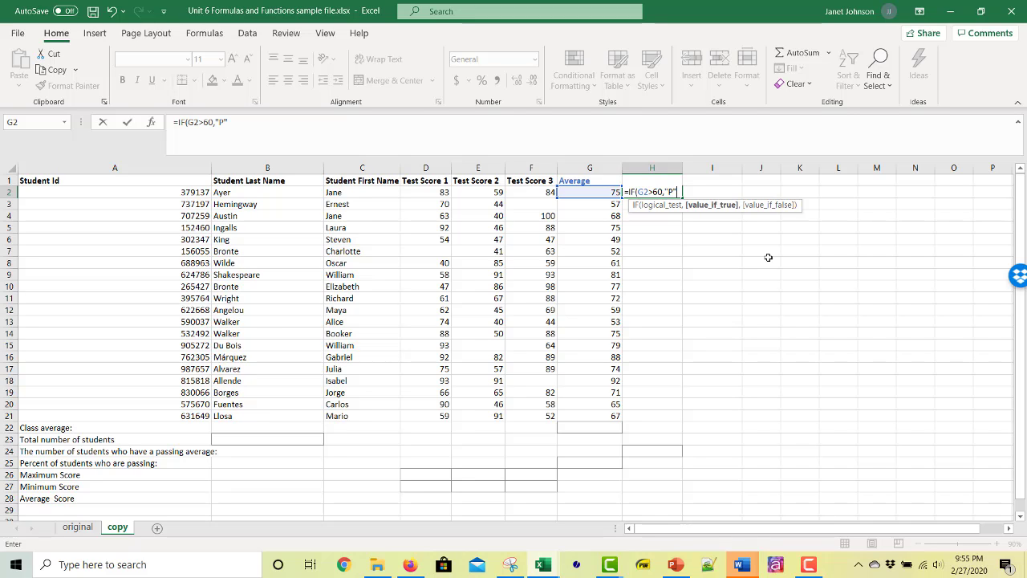
text(,)
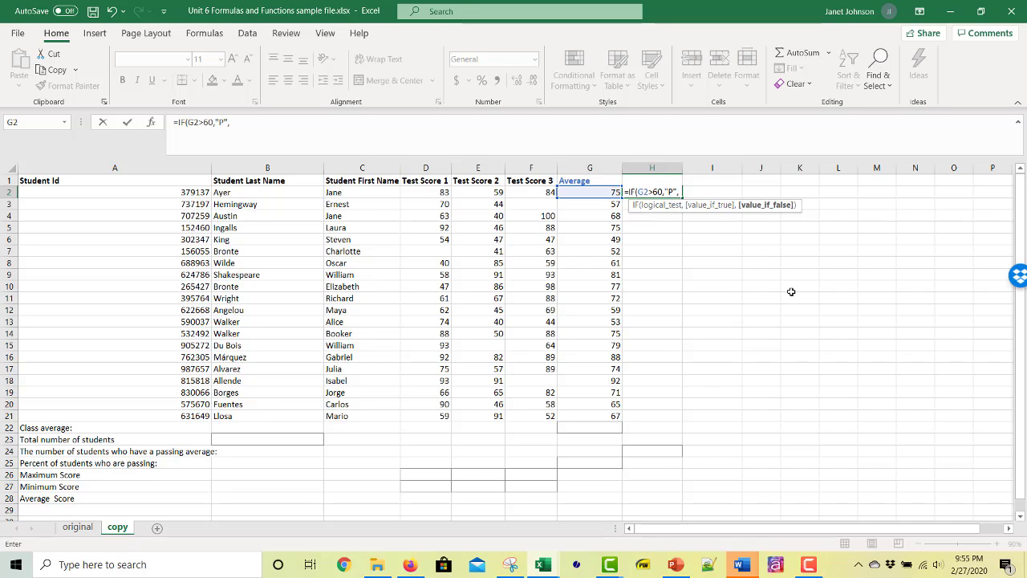
text(F)
key(BackSpace)
text(,"F"))
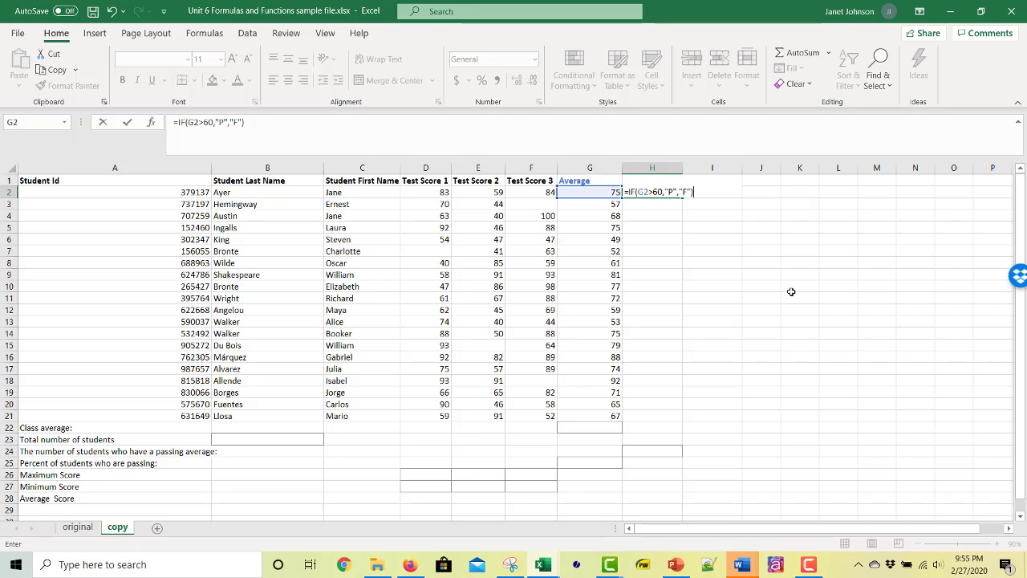
key(Return)
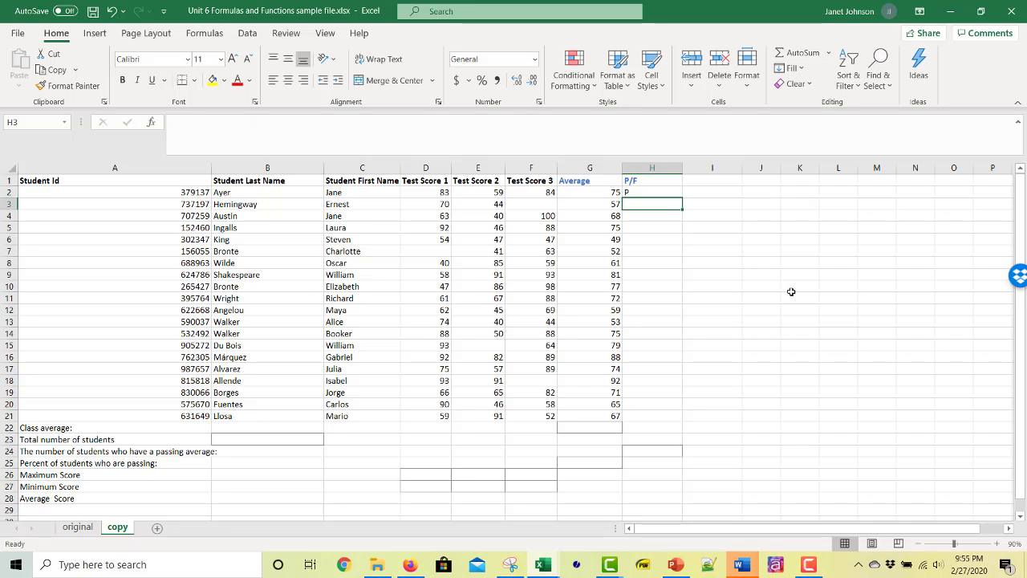
Center the contents of the whole P/F column H.
click(651, 192)
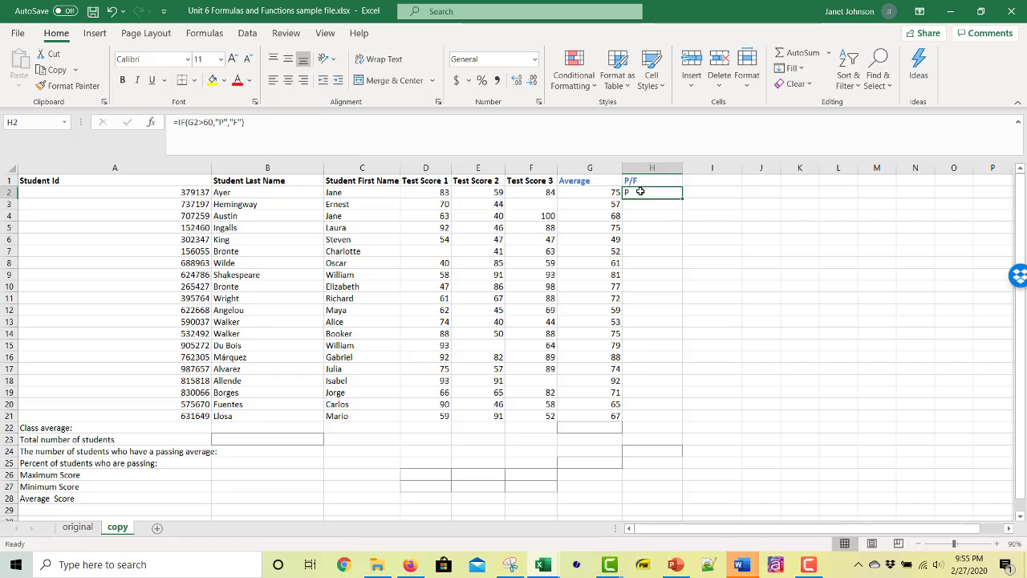
click(669, 168)
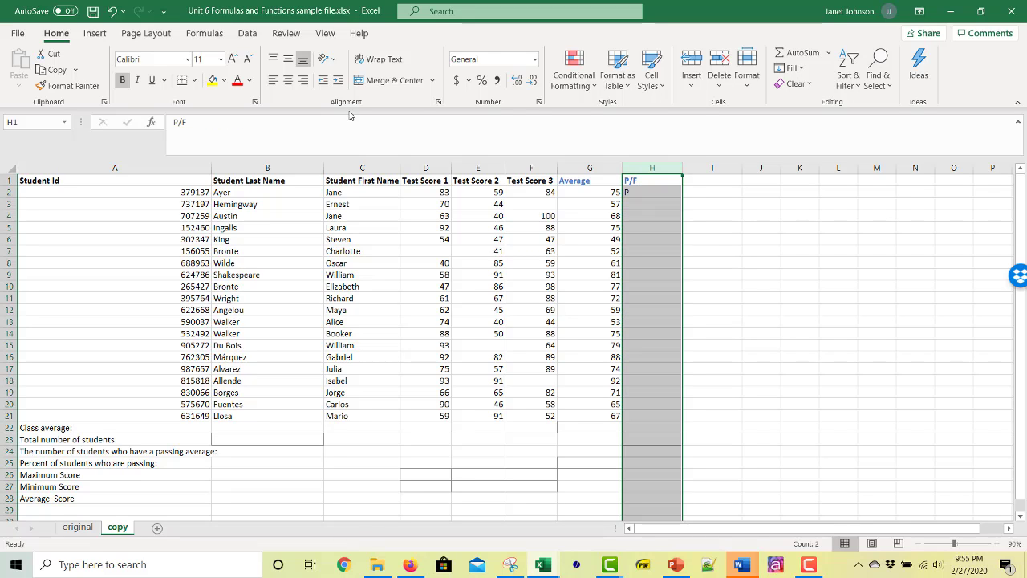
click(288, 81)
Fill the IF formula from H2 down through H21.
click(658, 201)
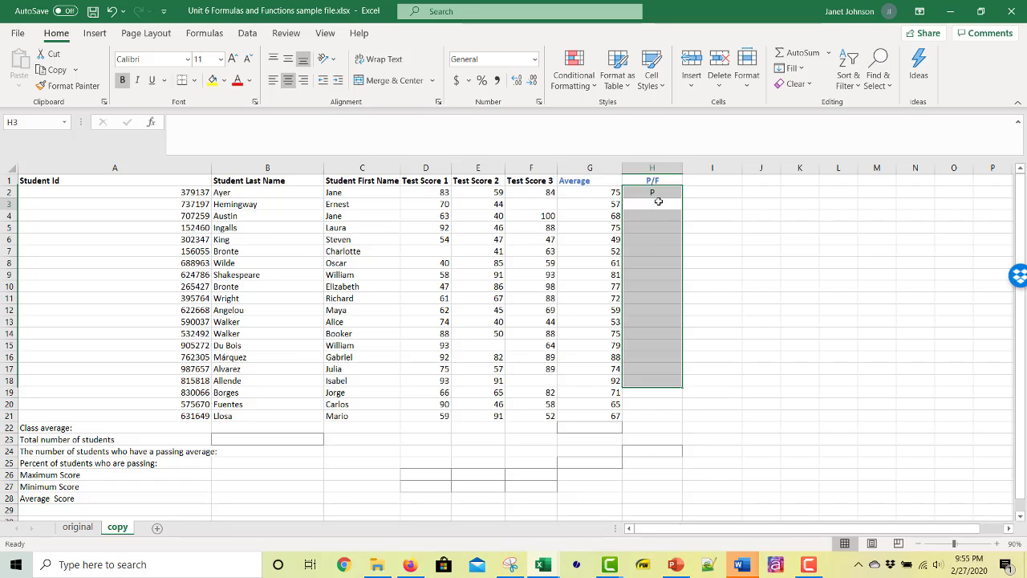
click(655, 195)
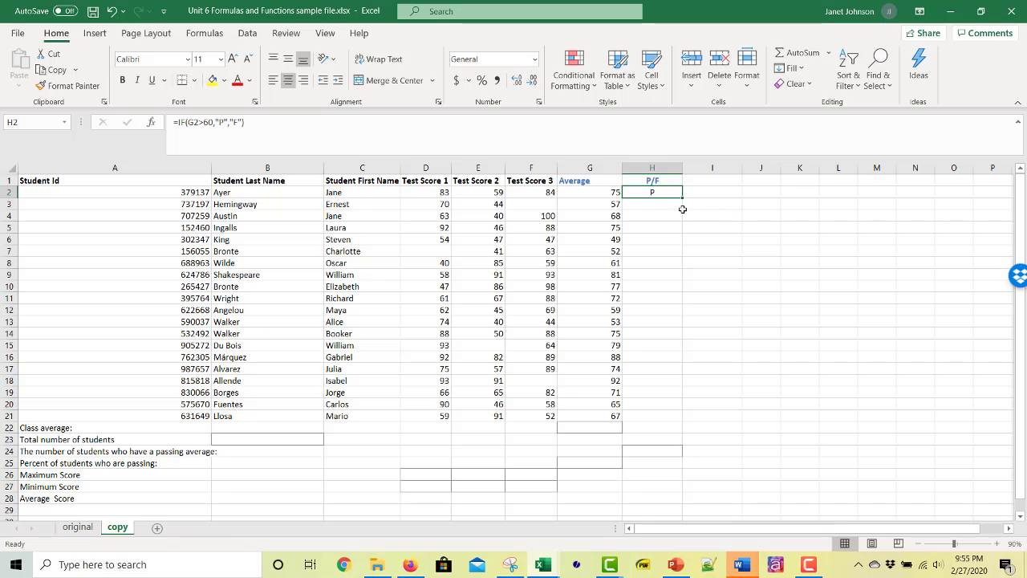
drag(683, 196, 687, 427)
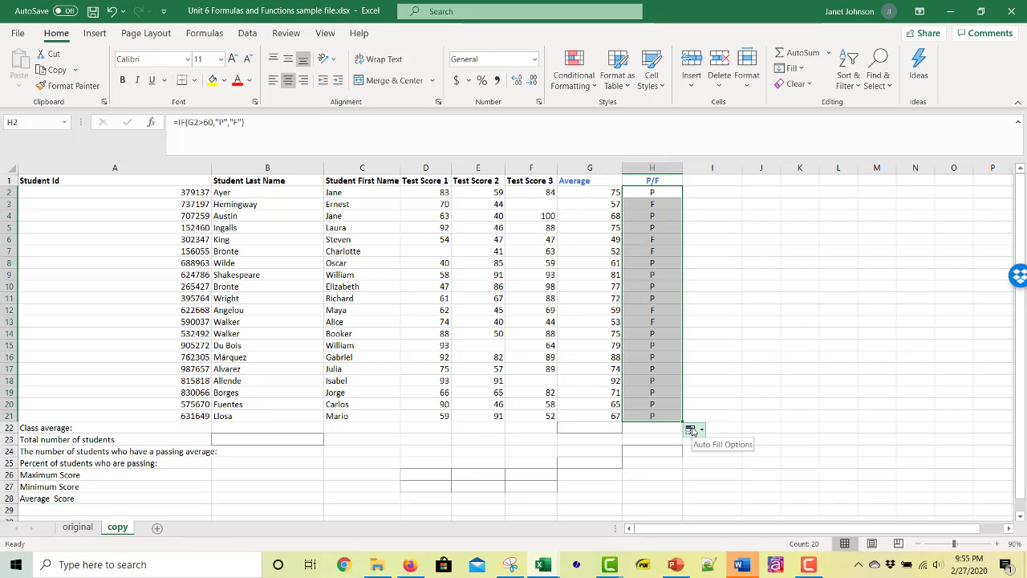
Check the cell references in the filled P/F formulas in H2:H5 and H20:H21 against the averages in column G.
click(658, 204)
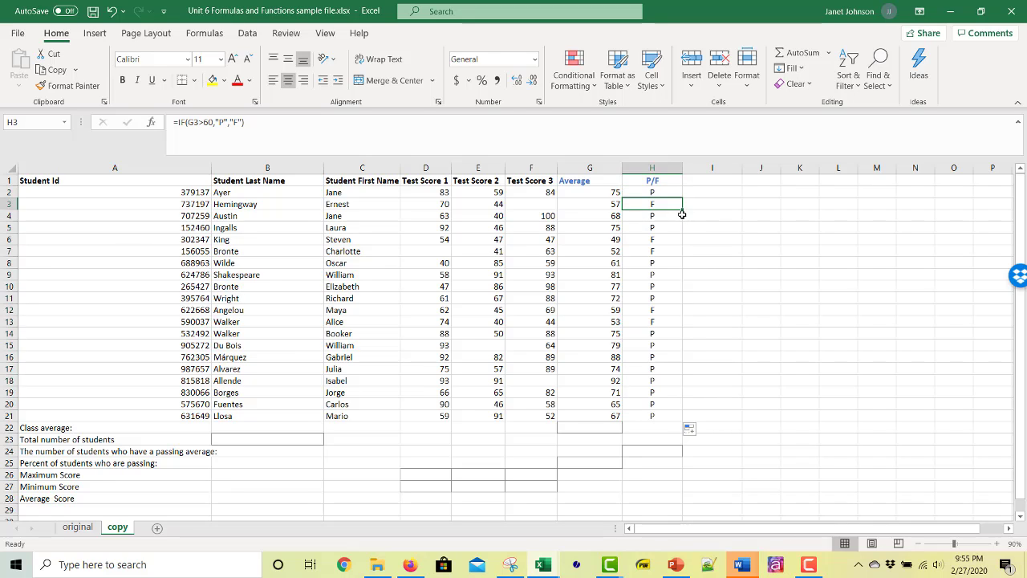
click(665, 192)
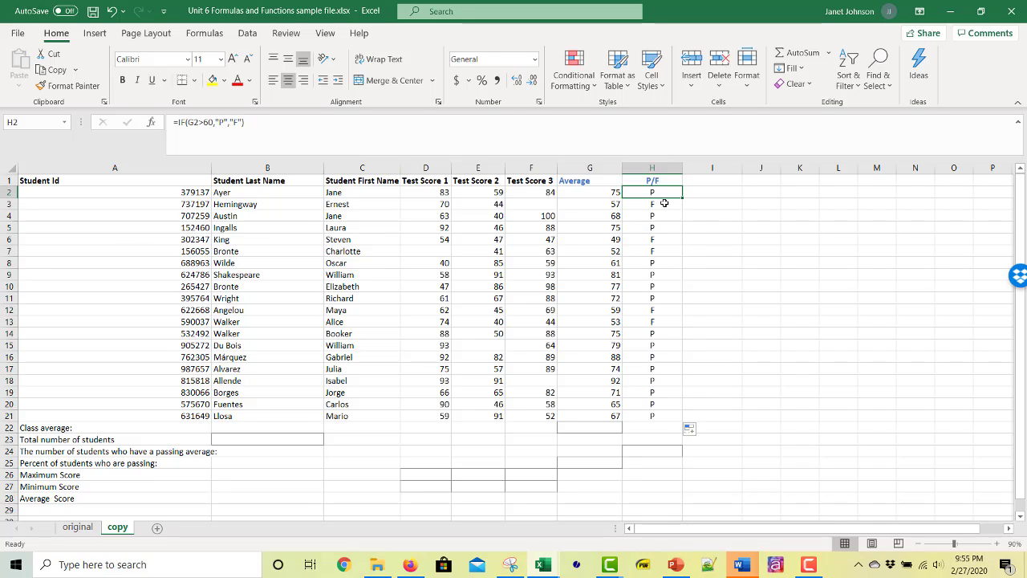
click(665, 203)
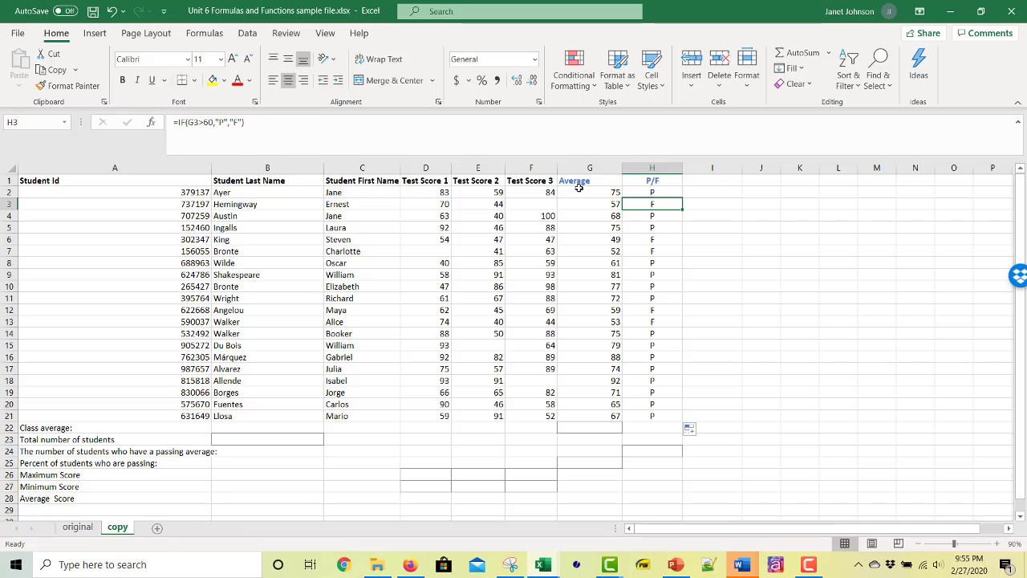
click(655, 216)
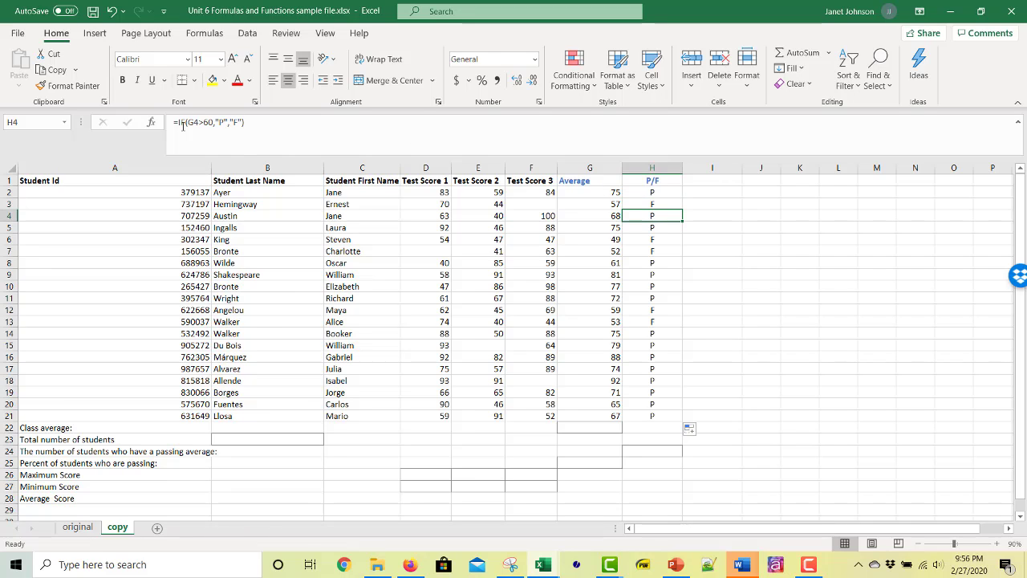
click(660, 228)
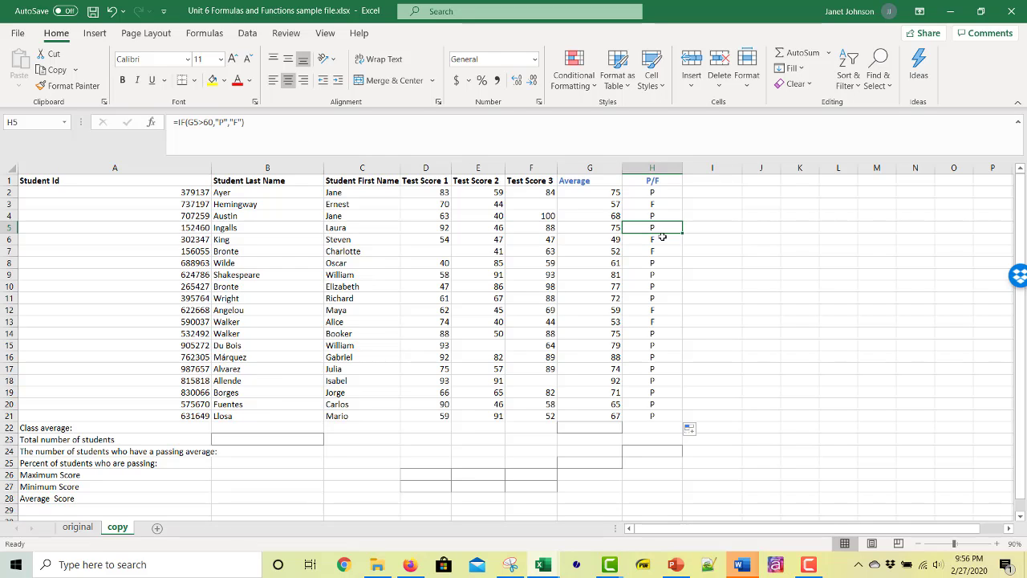
click(653, 416)
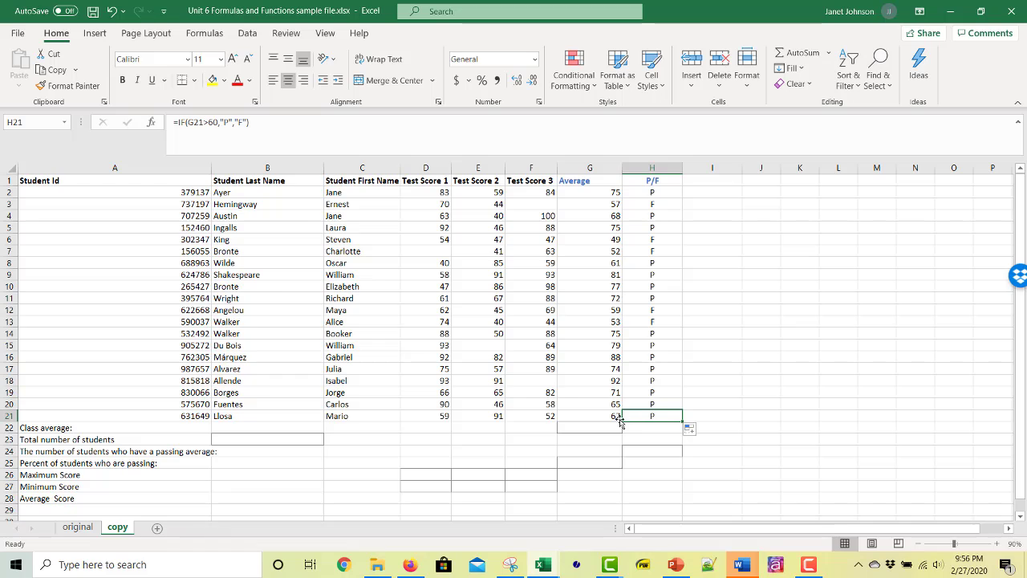
click(594, 403)
click(642, 404)
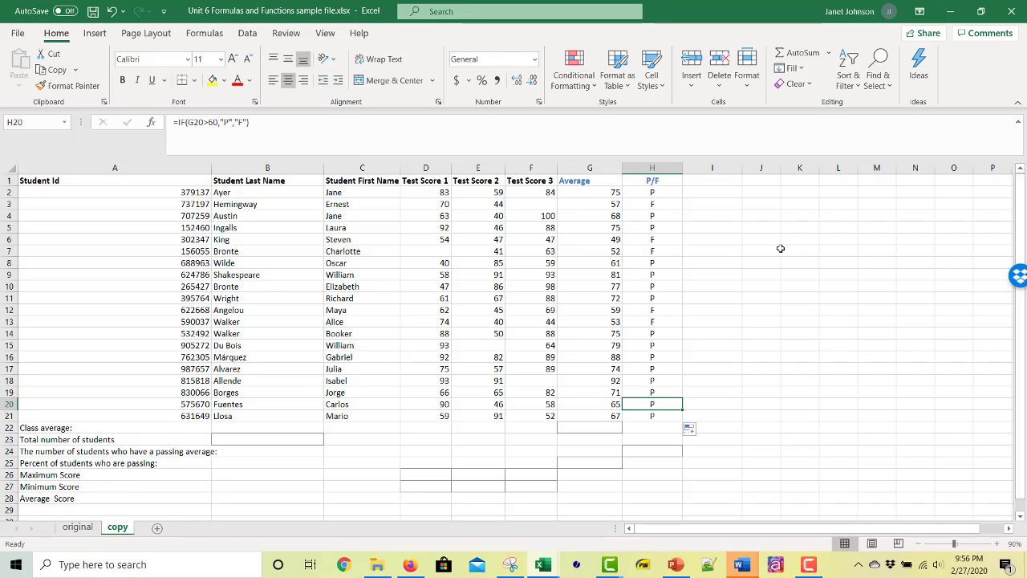
Add filters to the Average and P/F headers in G1:H1.
drag(570, 180, 654, 180)
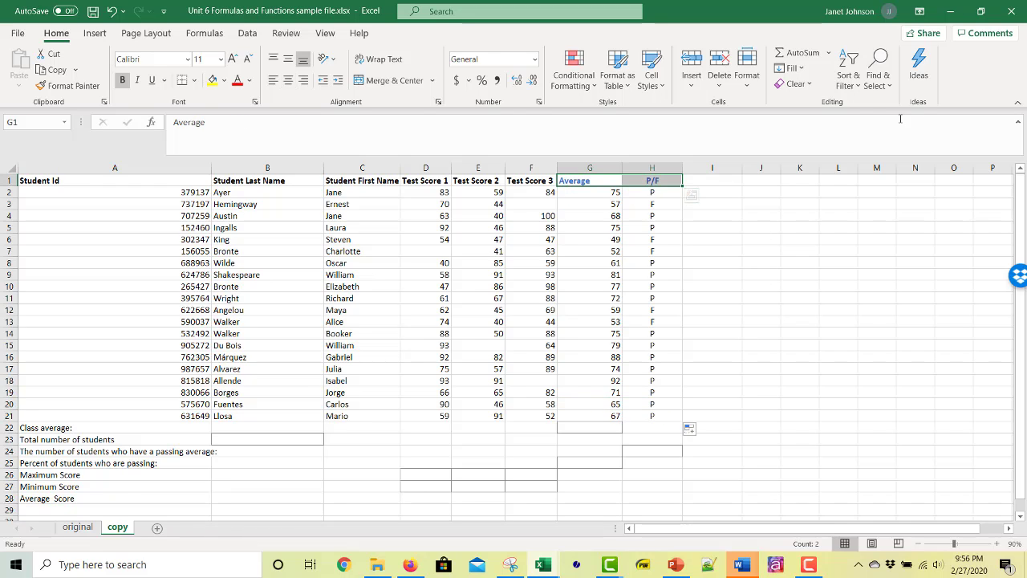
click(851, 80)
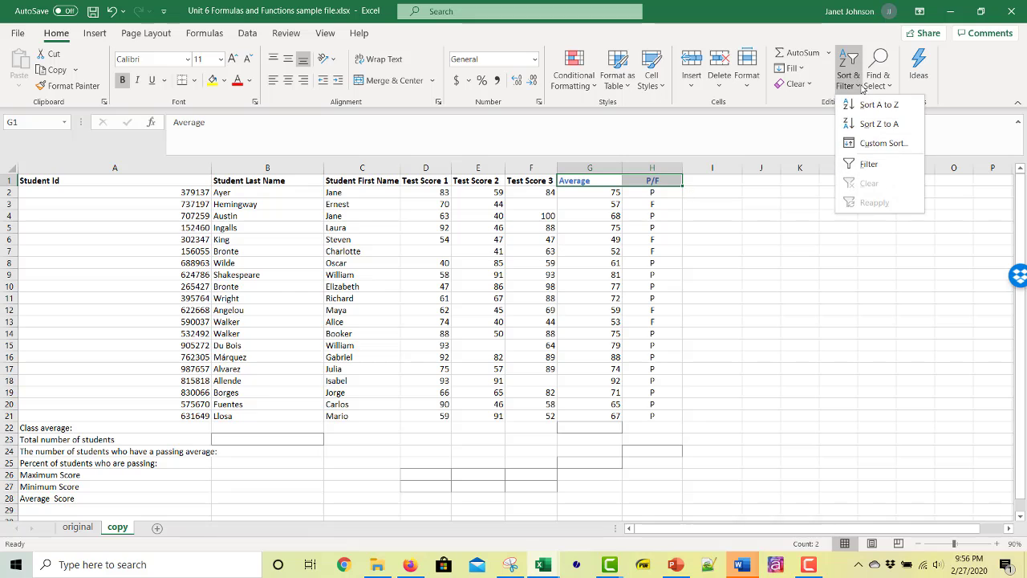
click(869, 164)
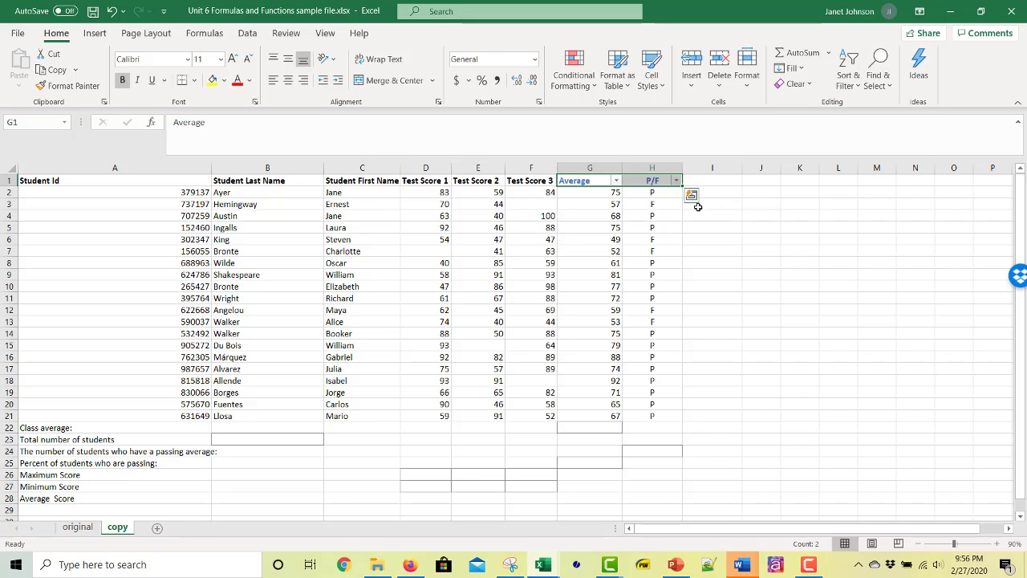
Filter the P/F column to show only the rows marked P.
click(677, 181)
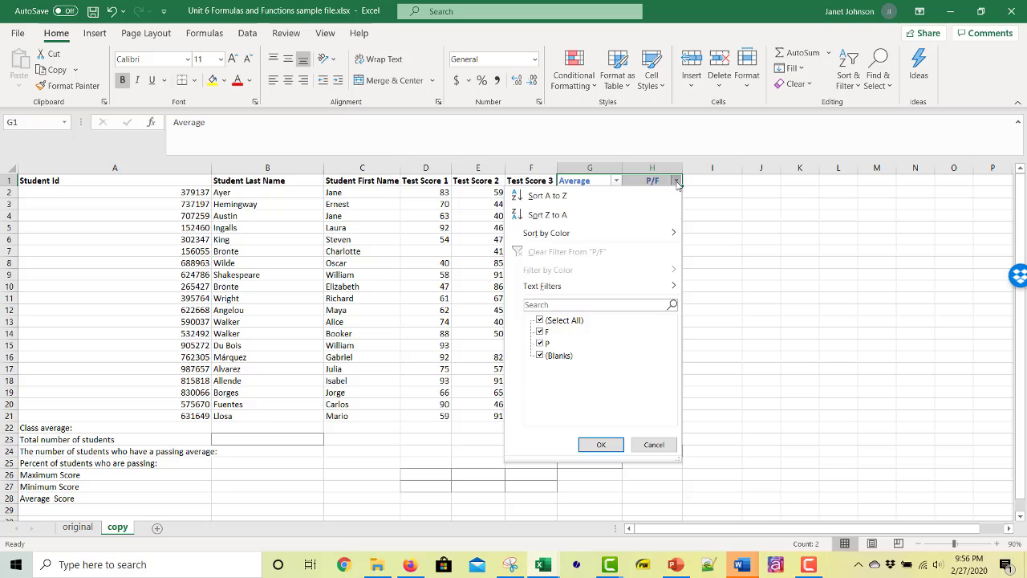
click(540, 321)
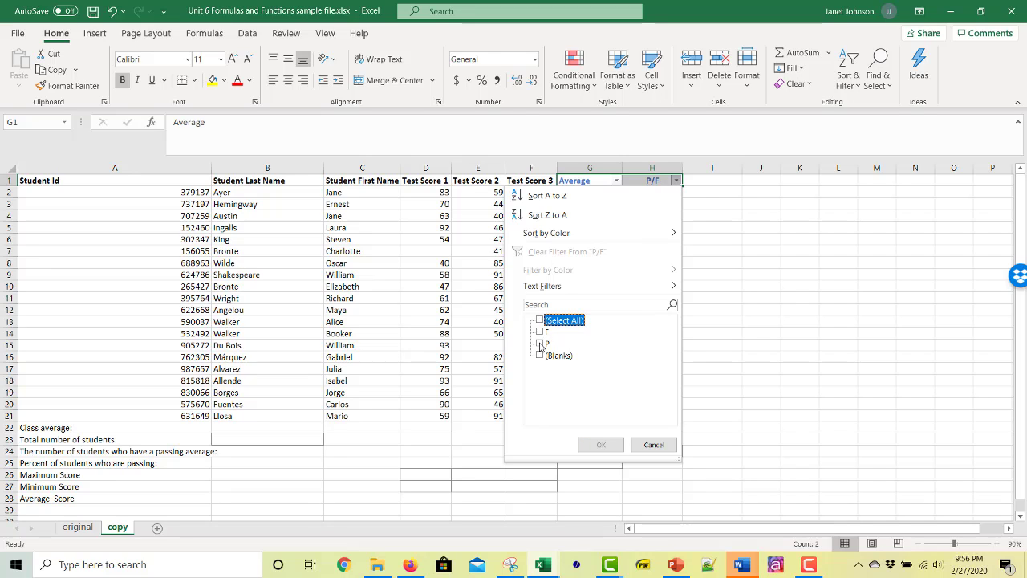
click(542, 345)
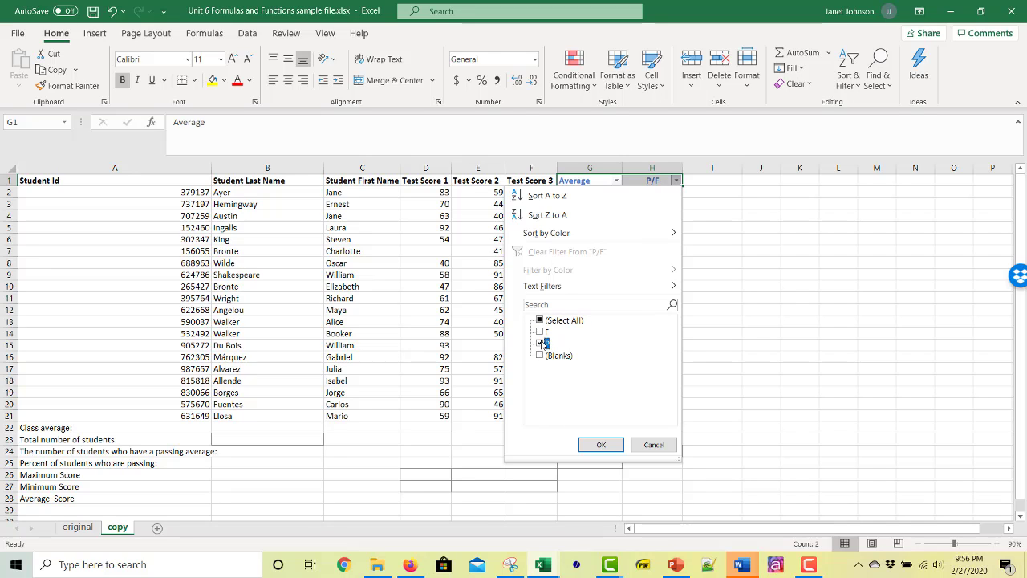
click(603, 444)
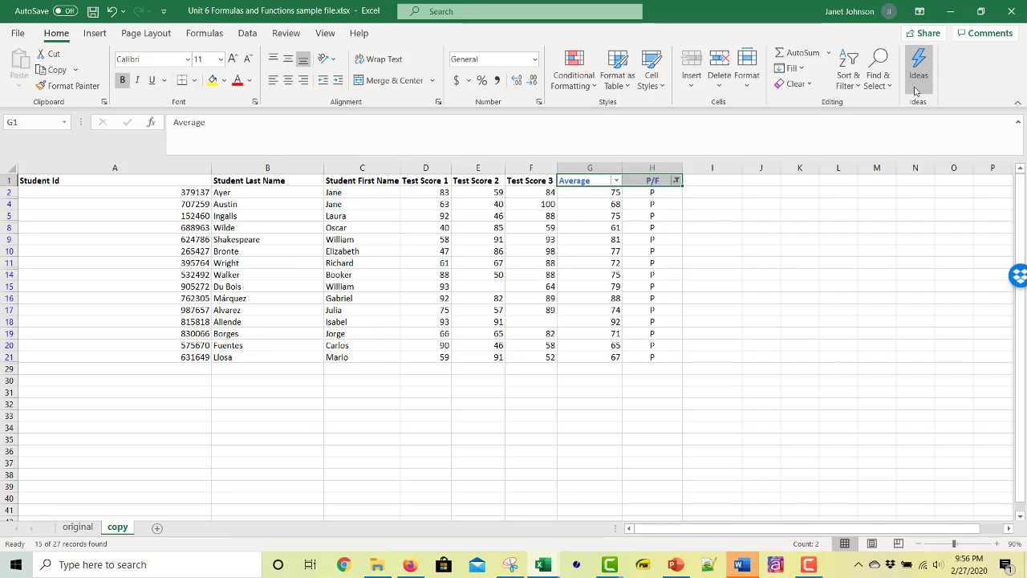
Change the P/F filter to show only the rows marked F.
click(858, 86)
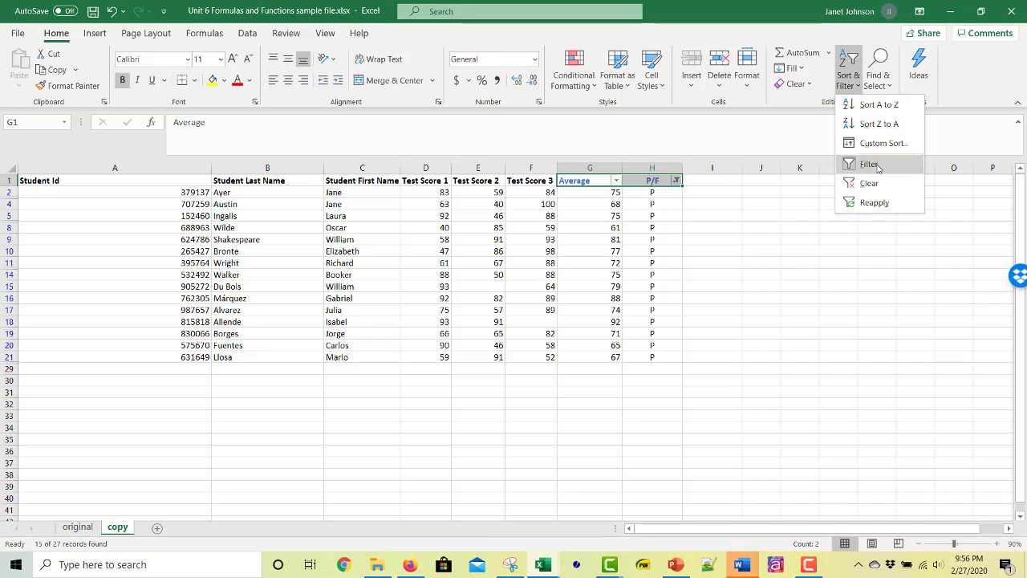
click(887, 326)
click(676, 181)
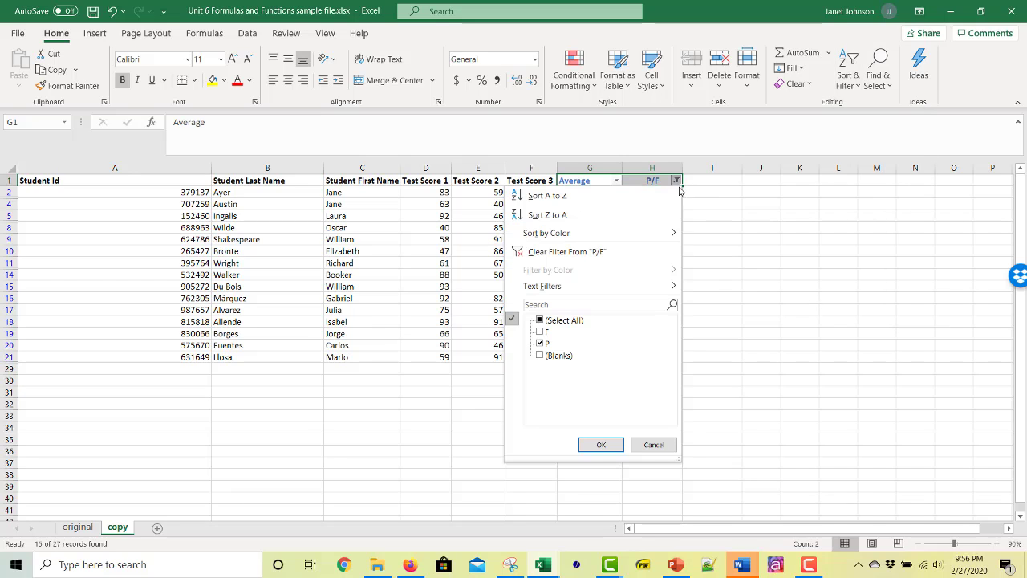
click(542, 343)
click(540, 332)
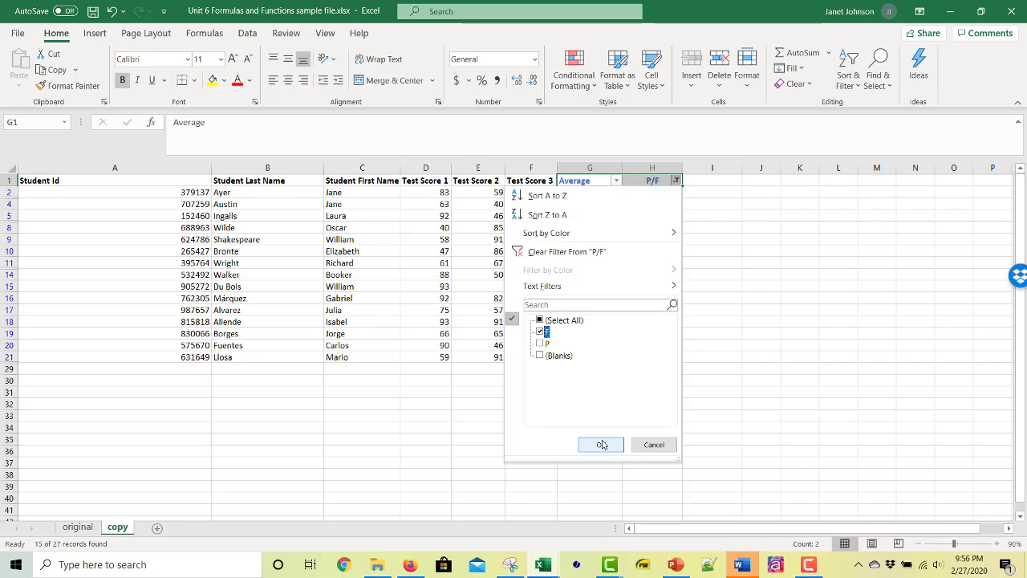
click(602, 443)
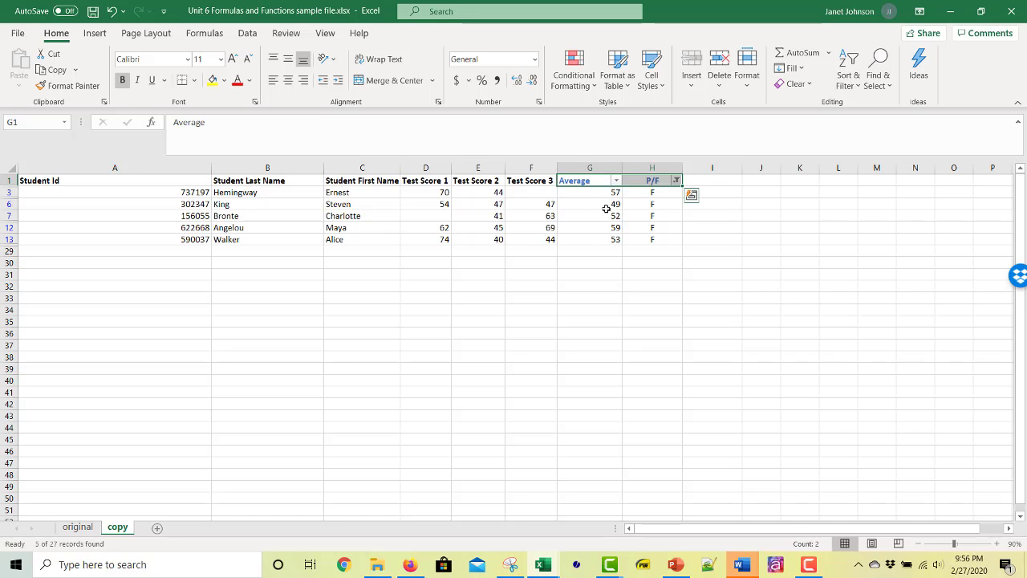
Open the Sort & Filter options for the filtered P/F list.
click(855, 85)
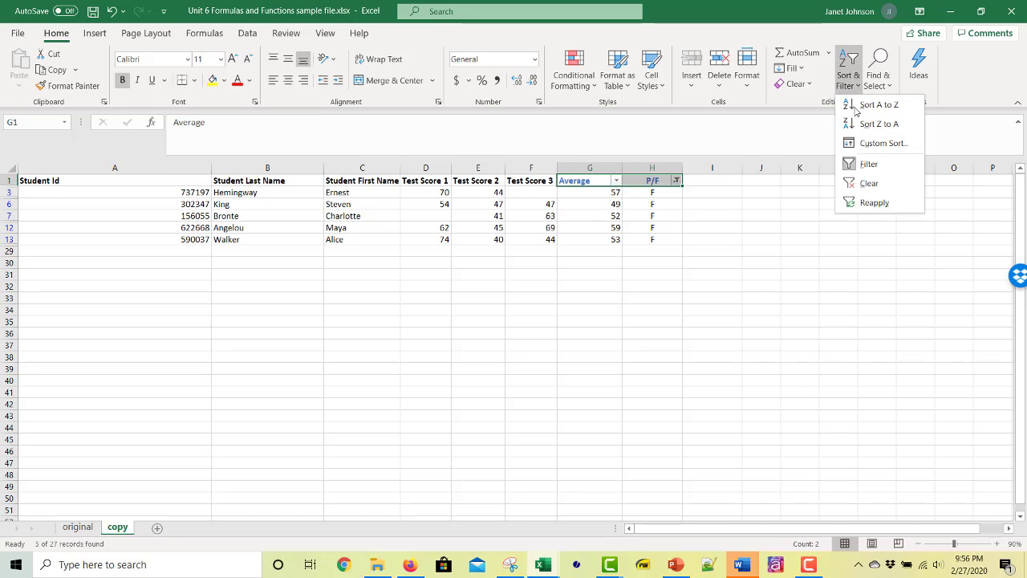